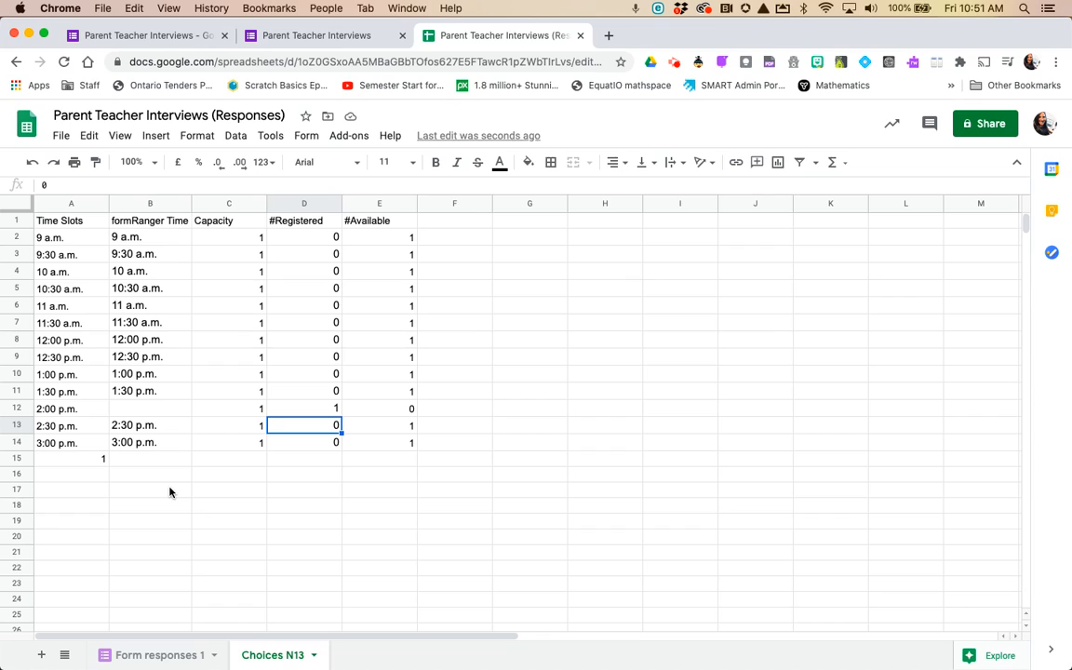
Step: Review the blank-counting formula in A15 and the no-more-slots message formula in B15 of the Choices N13 sheet
left_click(73, 459)
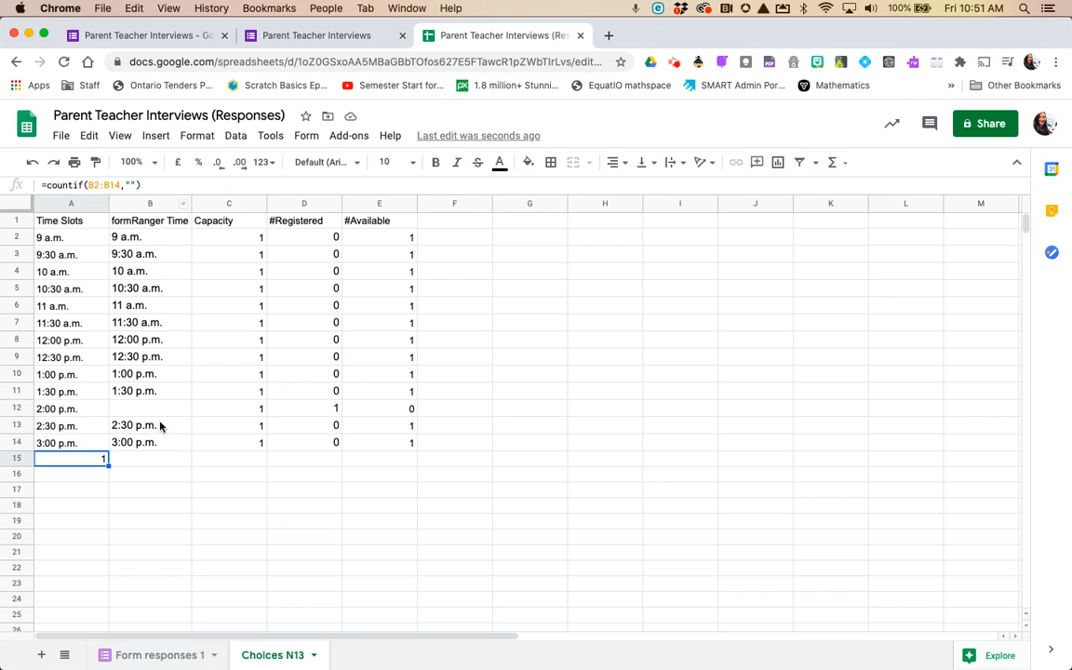
left_click(131, 185)
type("\"\"")
left_click(140, 457)
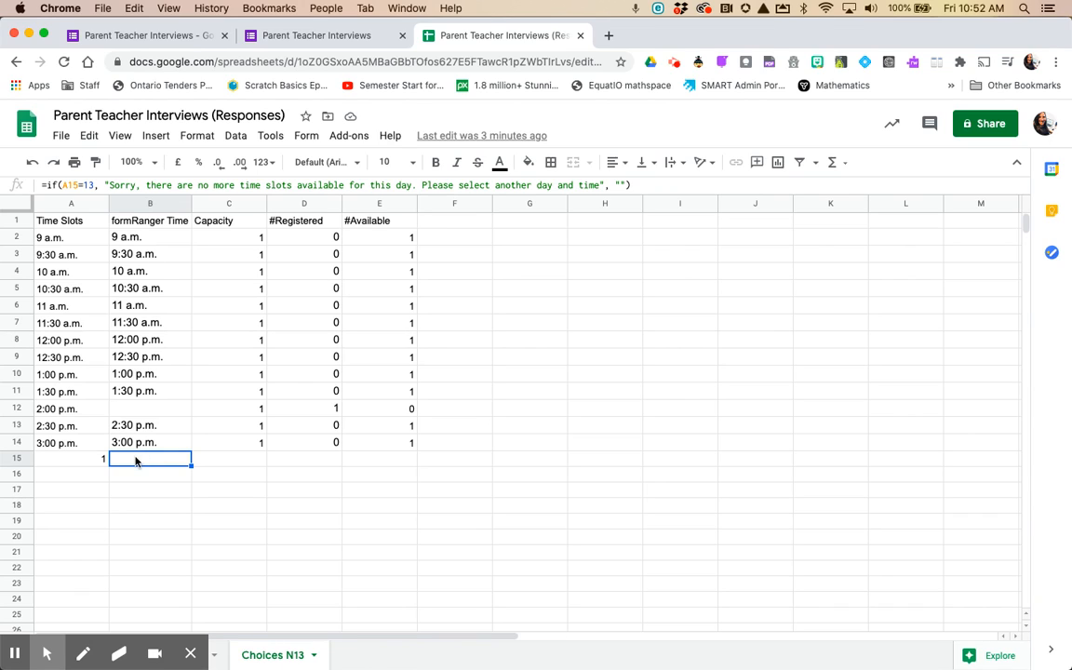
Step: Close the live Parent Teacher Interviews form and update the formRanger question list in the form editor
left_click(300, 37)
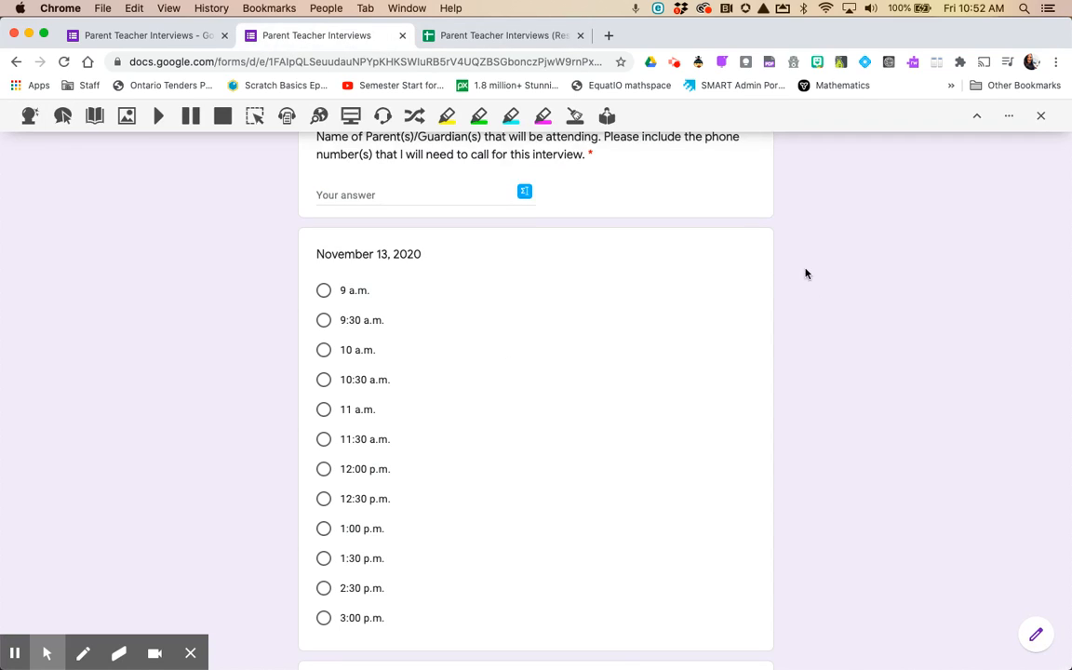
left_click(397, 35)
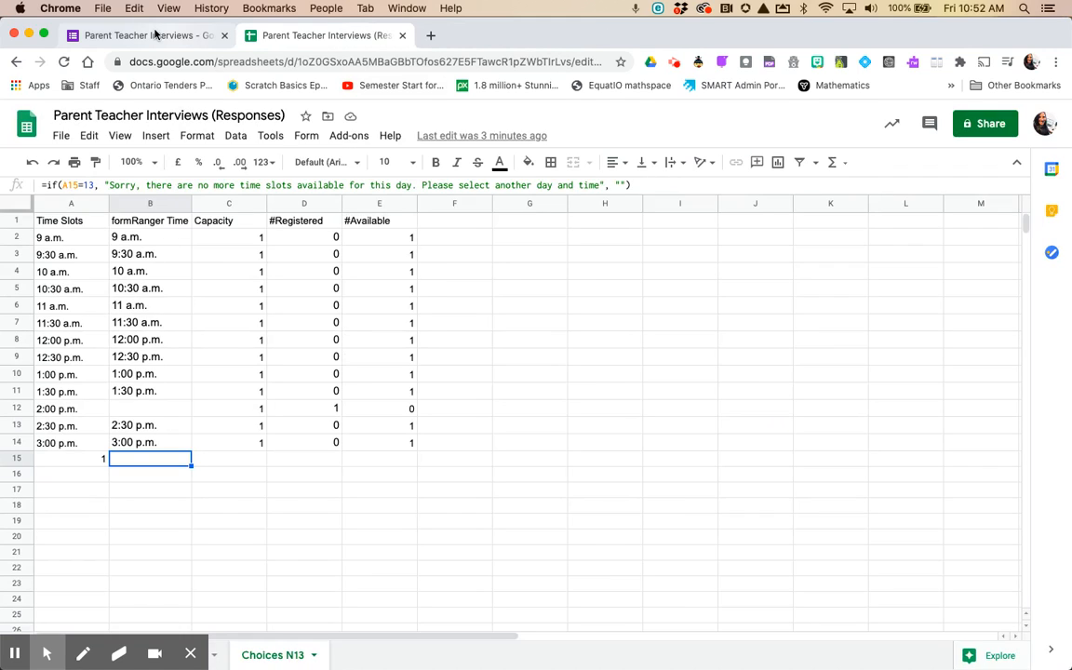
left_click(144, 35)
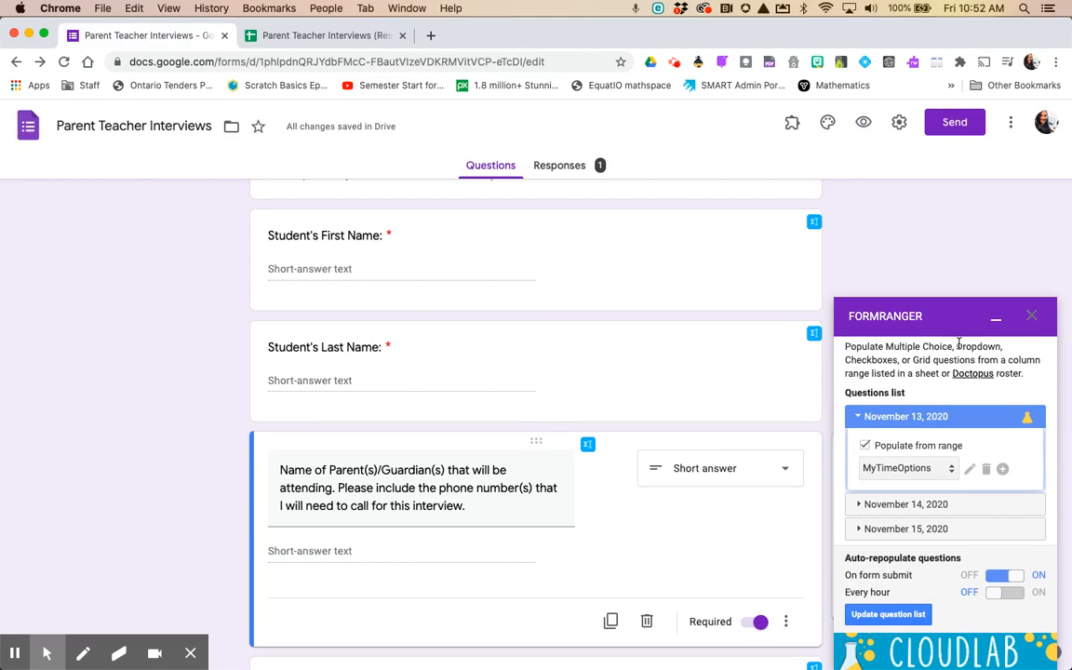
left_click(869, 617)
scroll(565, 498, "down", 10)
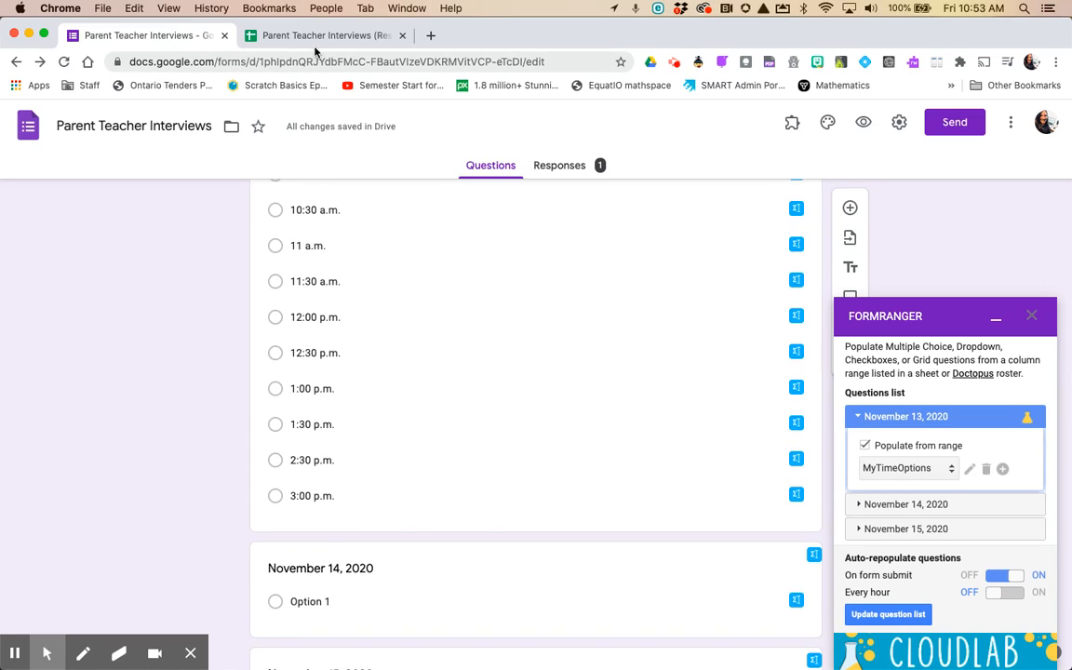
Step: In the Choices N13 sheet, set #Registered to 1 for the 9 a.m. slot and fill it through the 3:00 p.m. slot
left_click(269, 37)
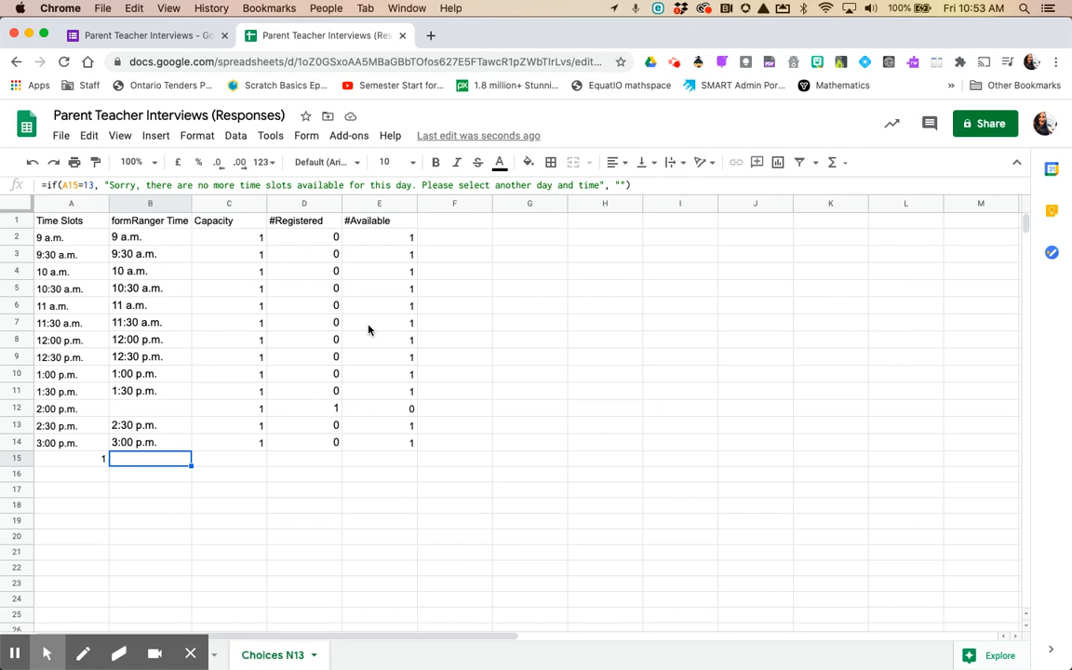
left_click(321, 239)
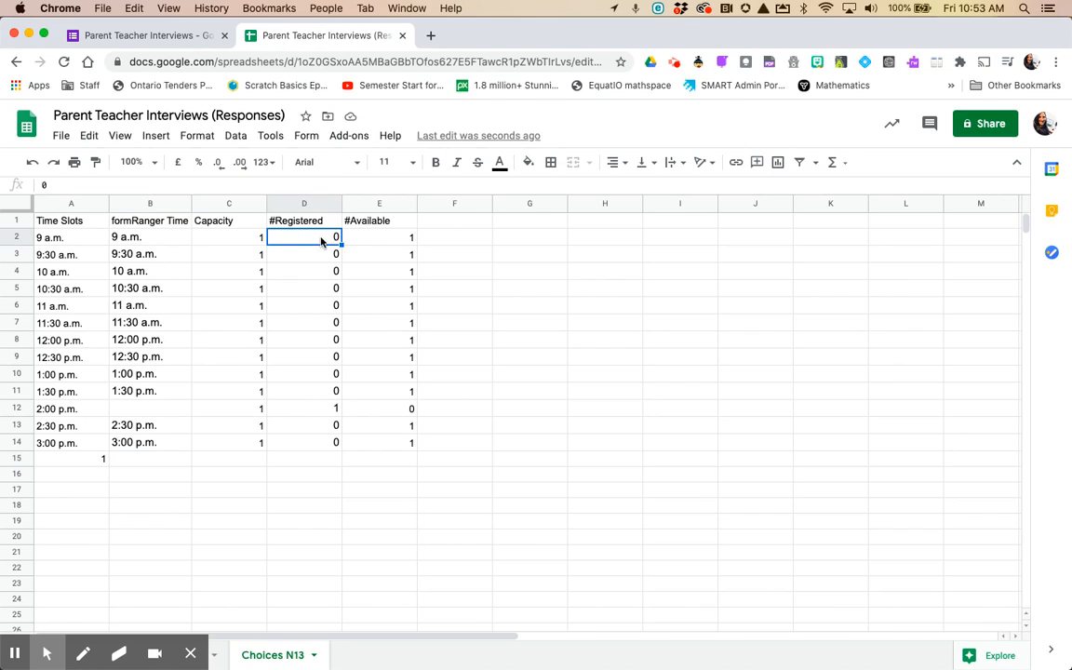
type("1")
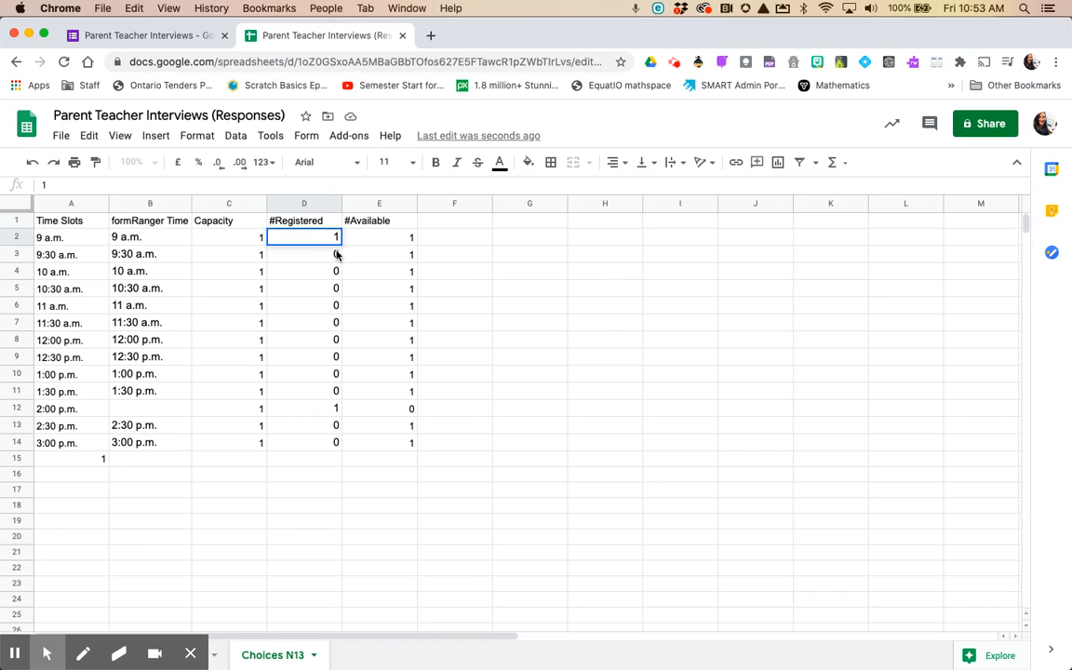
key("Return")
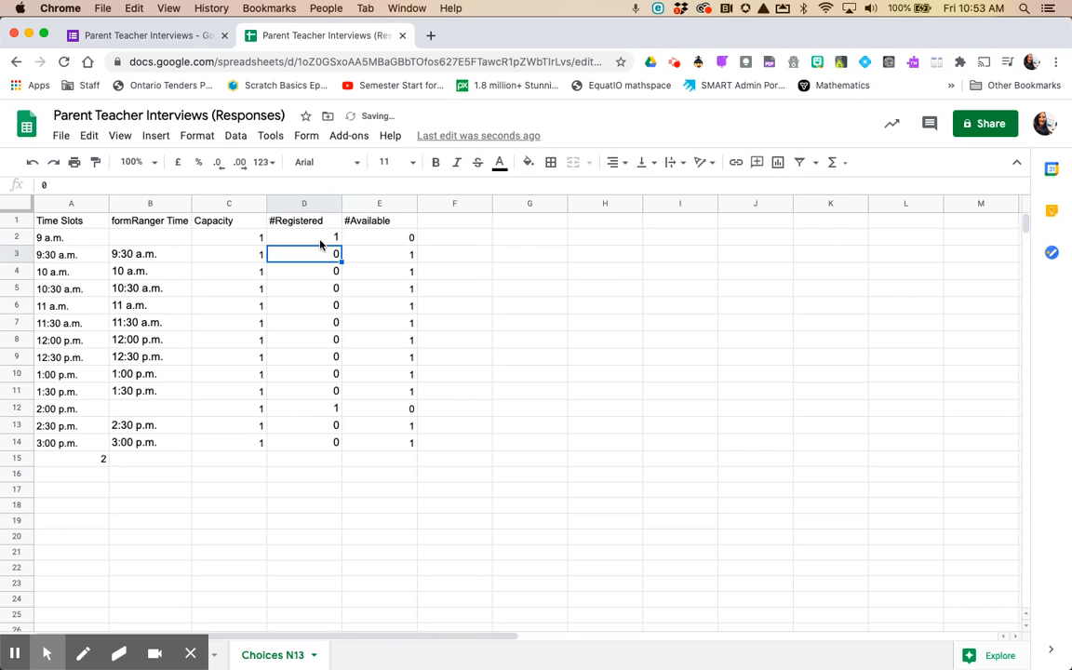
left_click(321, 240)
left_click_drag(340, 243, 320, 446)
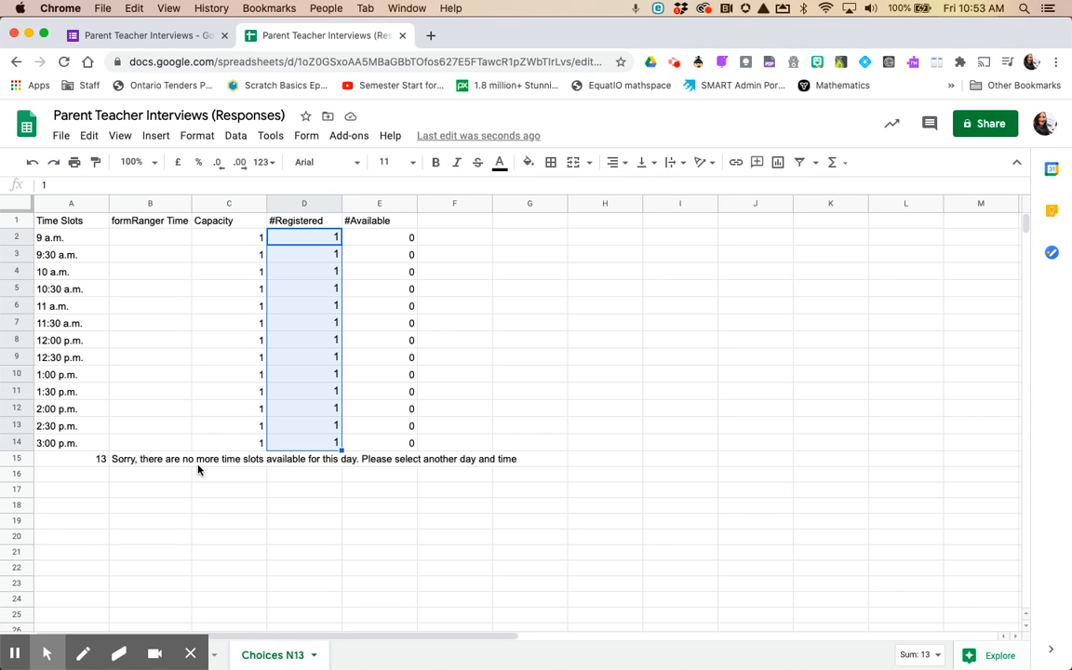
Step: Update the form's question list with formRanger to repopulate the November 13, 2020 options from the fully booked schedule
left_click(138, 36)
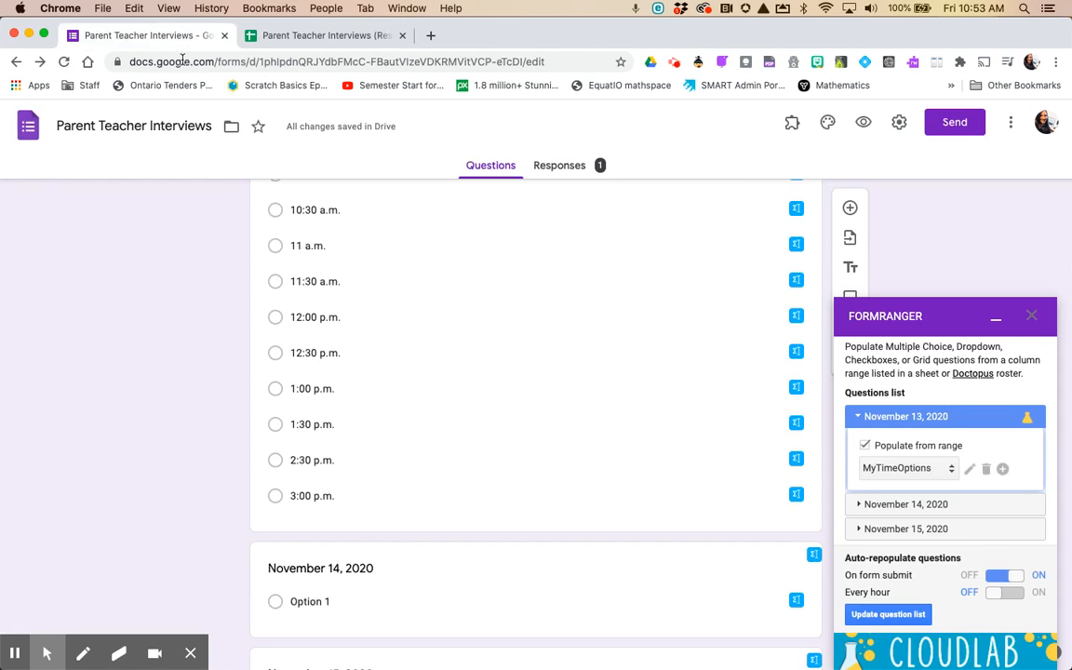
left_click(884, 614)
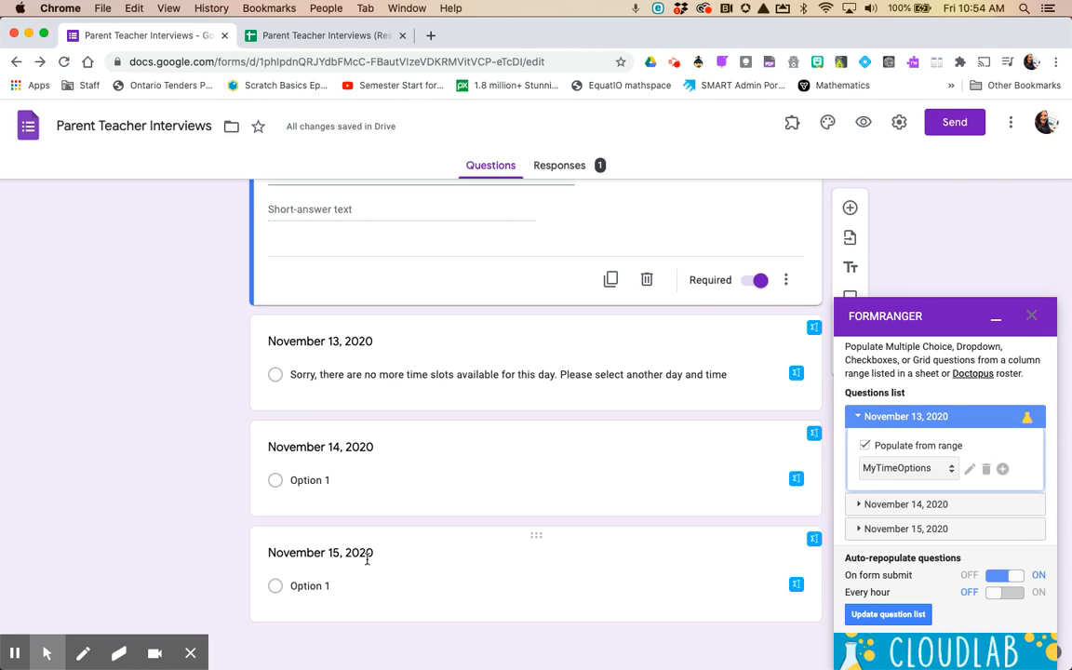
Step: Enter the formula =countif('Form responses 1'!E:E,A2) in cell D2 of the Choices N13 sheet
left_click(273, 35)
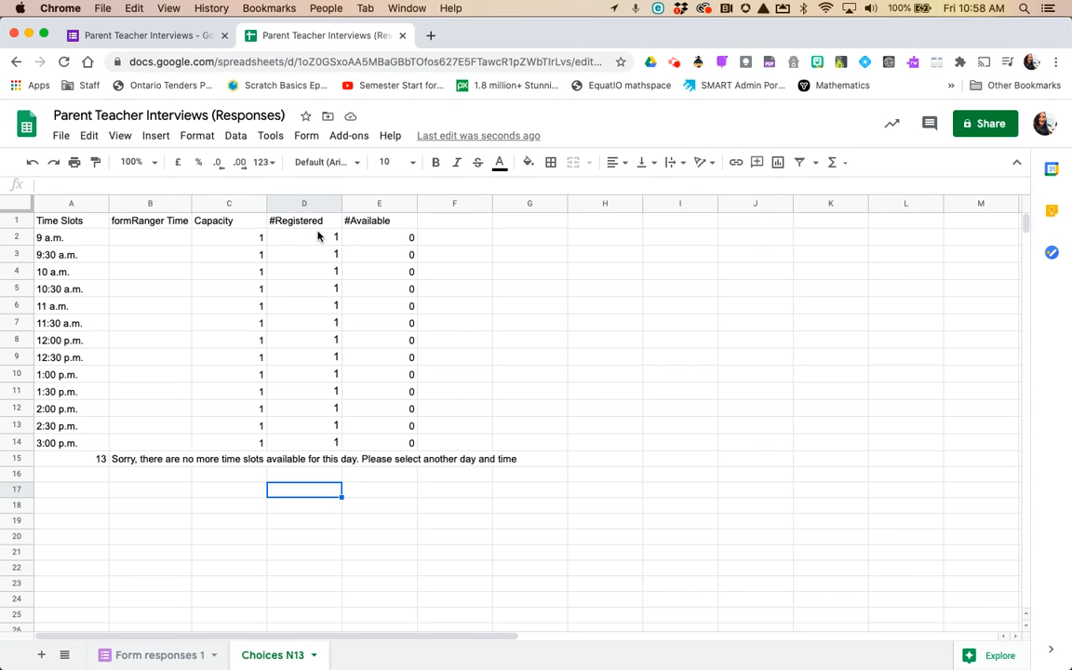
left_click(304, 237)
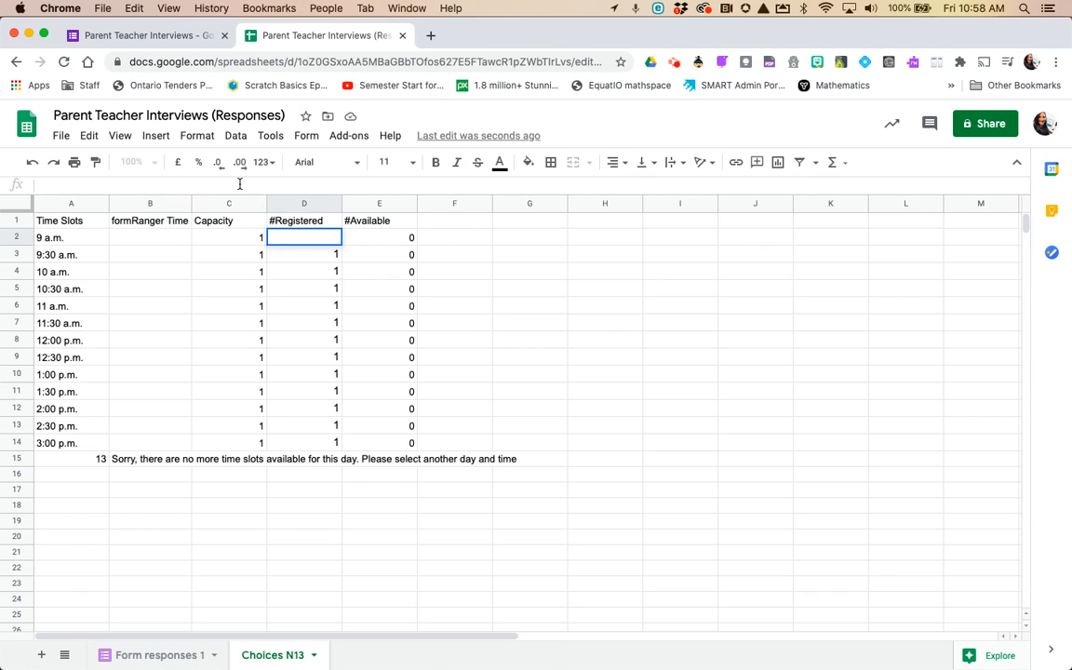
left_click(240, 183)
type("=countif('Form responses 1'!D:D,A2)")
left_click(191, 185)
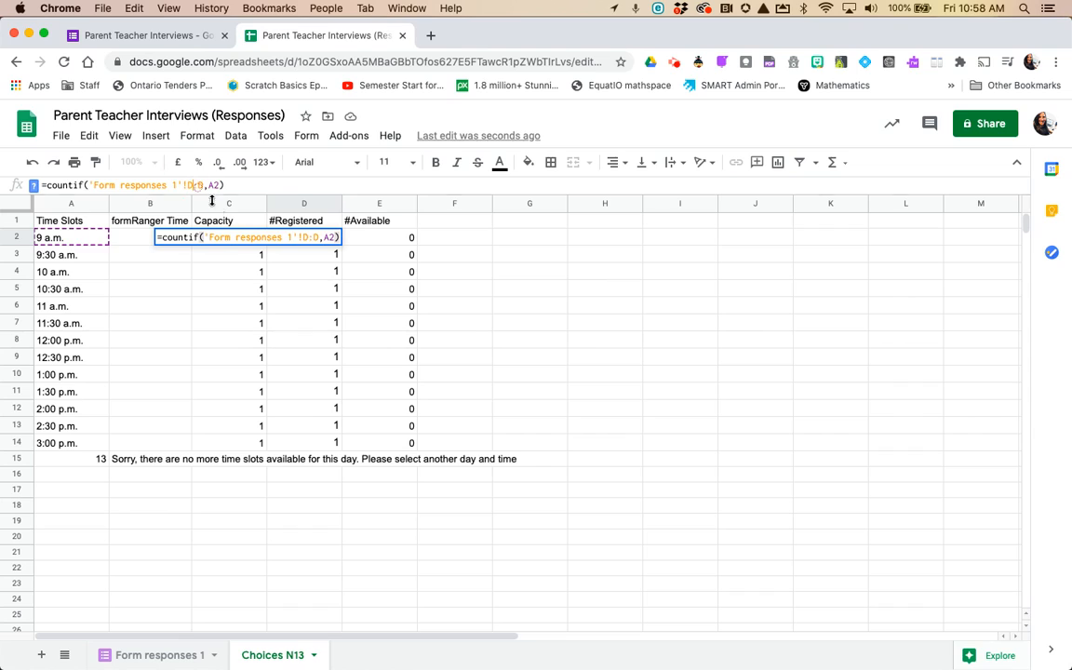
key("BackSpace")
type("E")
left_click(206, 185)
key("BackSpace")
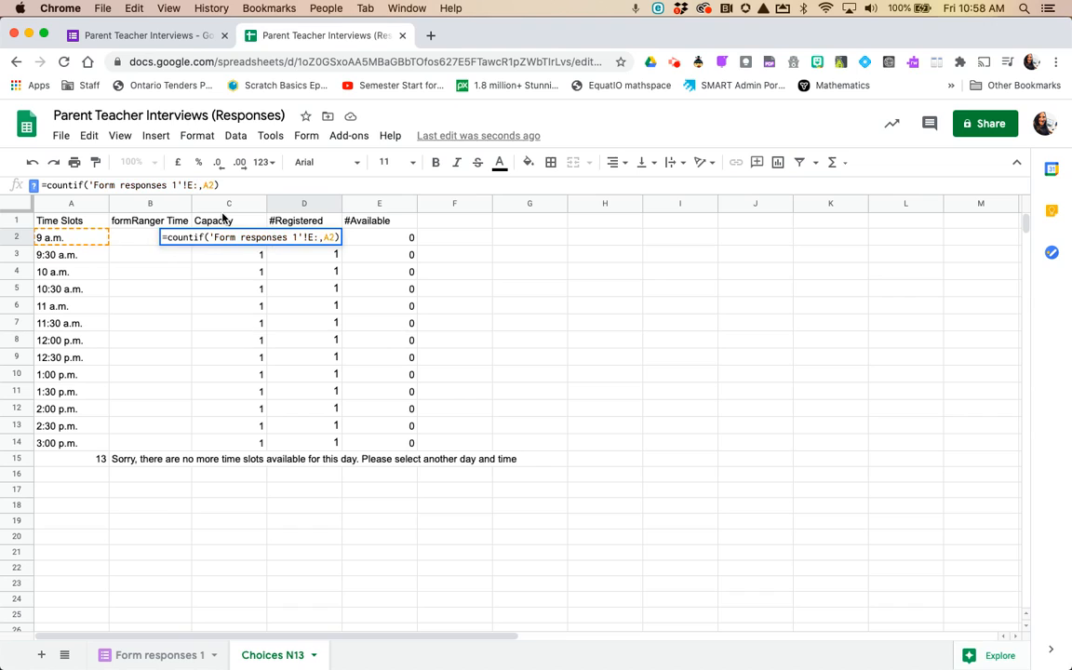
type("E")
key("Return")
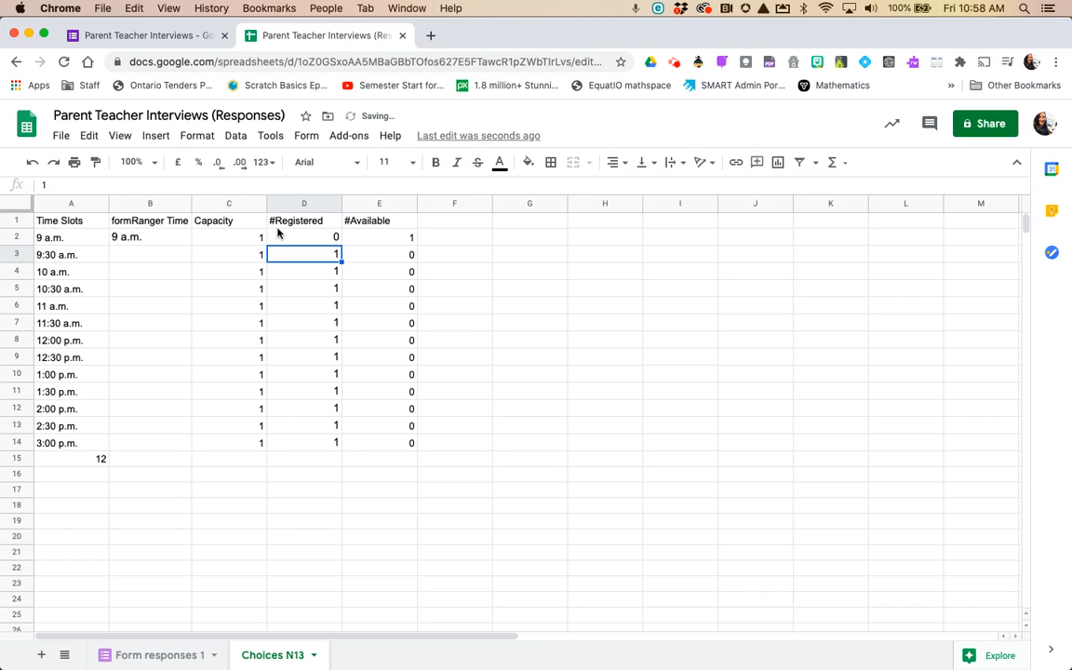
Step: Fill the D2 countif formula through D14 for all remaining time slots
left_click(286, 235)
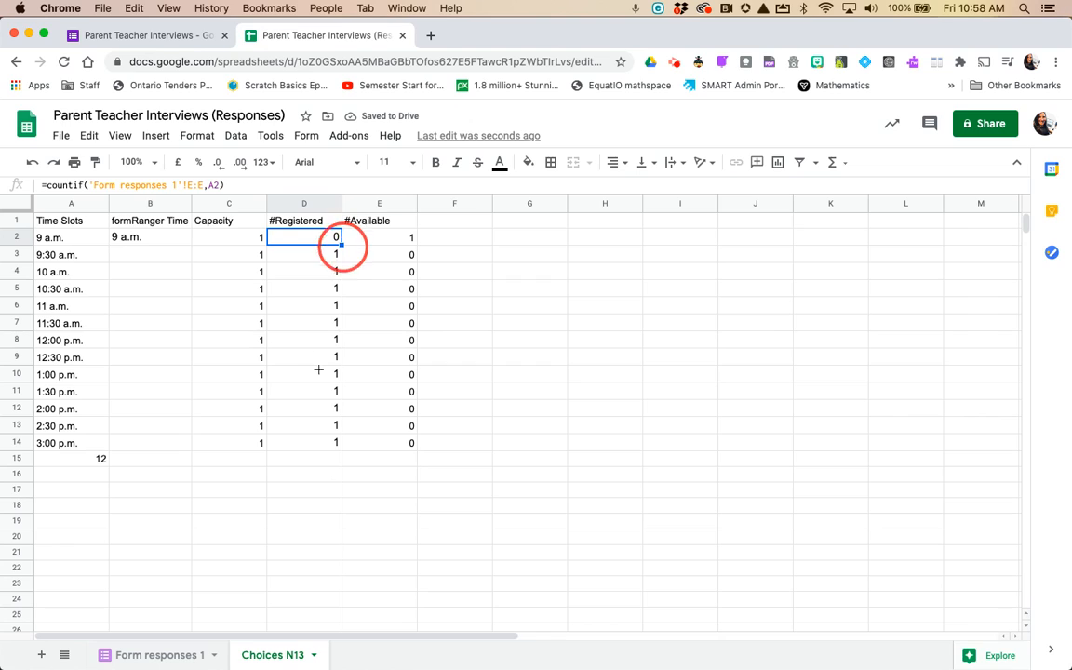
left_click_drag(341, 243, 324, 447)
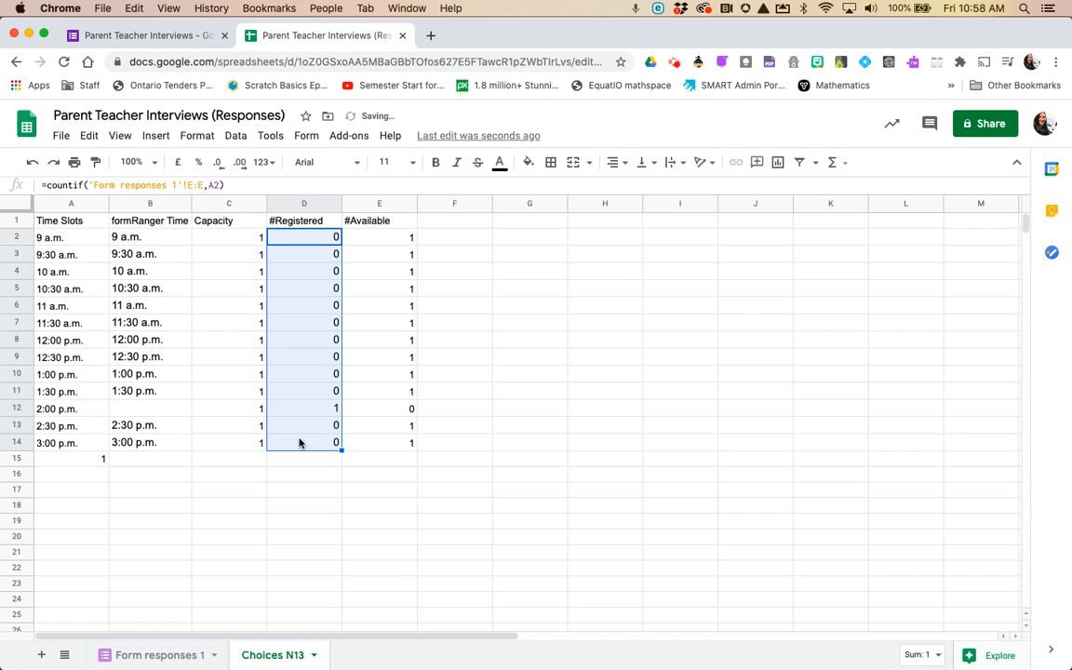
left_click(173, 482)
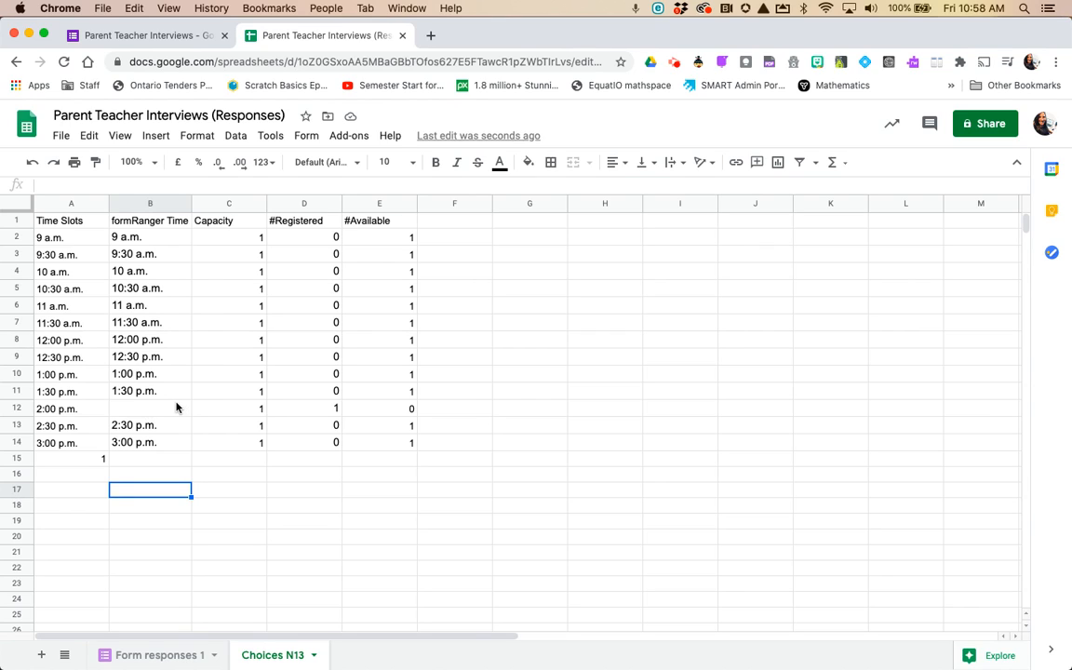
Step: Delete all responses collected by the Parent Teacher Interviews form
left_click(144, 36)
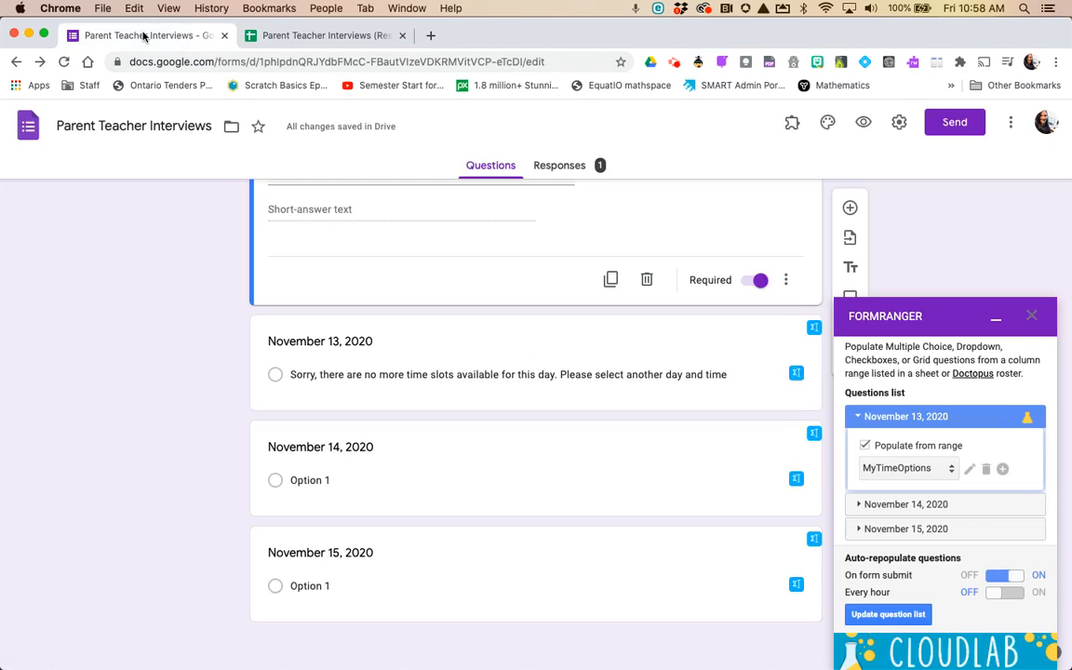
left_click(569, 165)
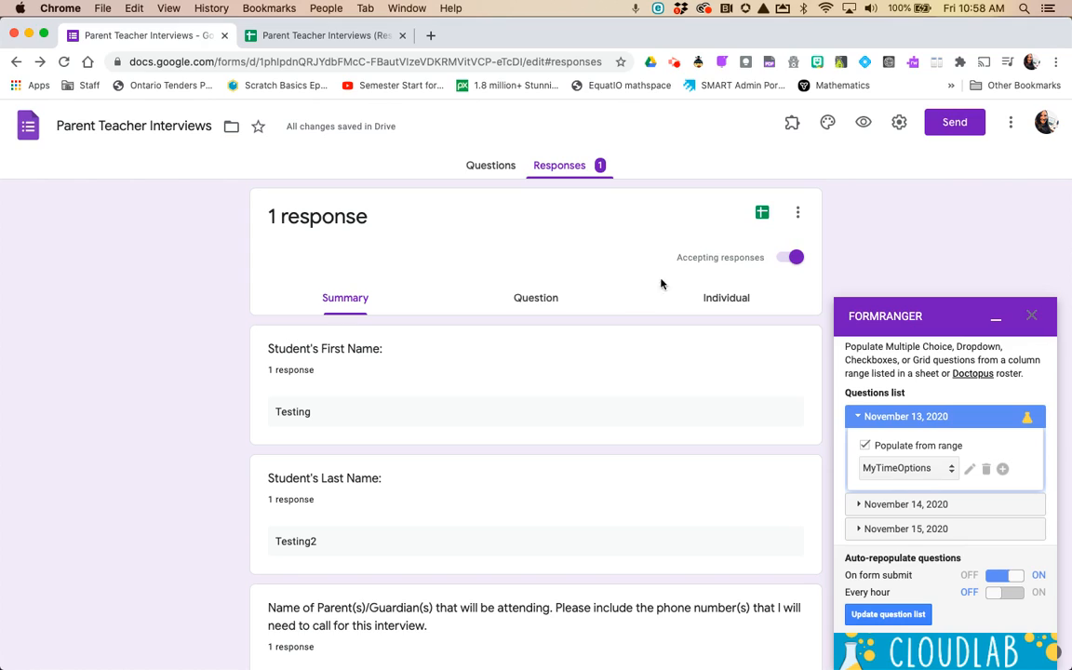
left_click(797, 213)
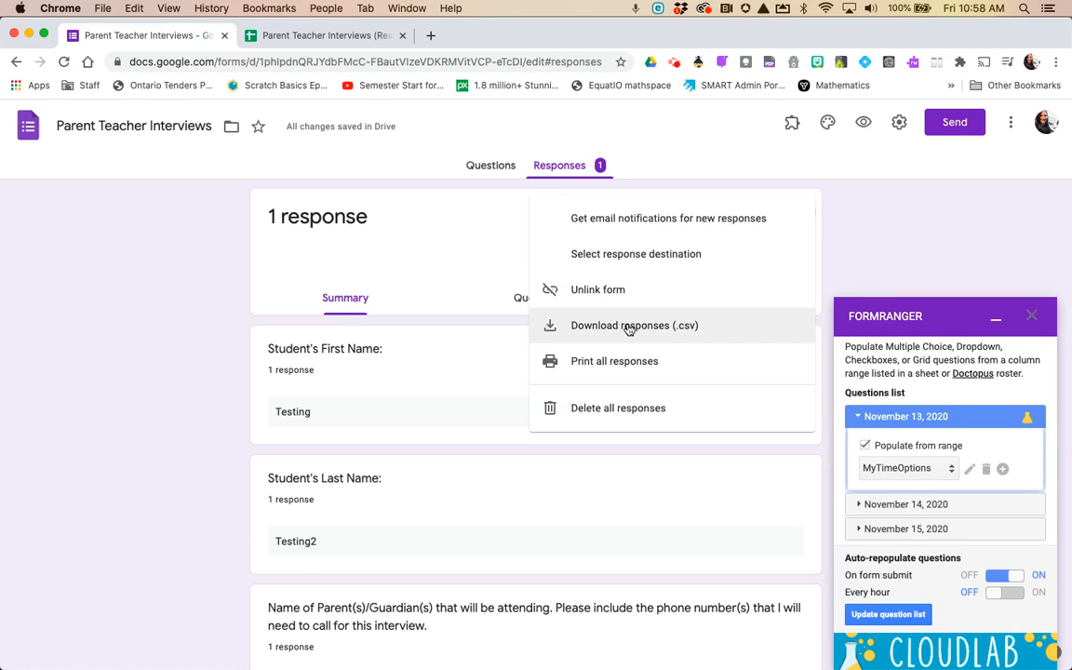
left_click(595, 397)
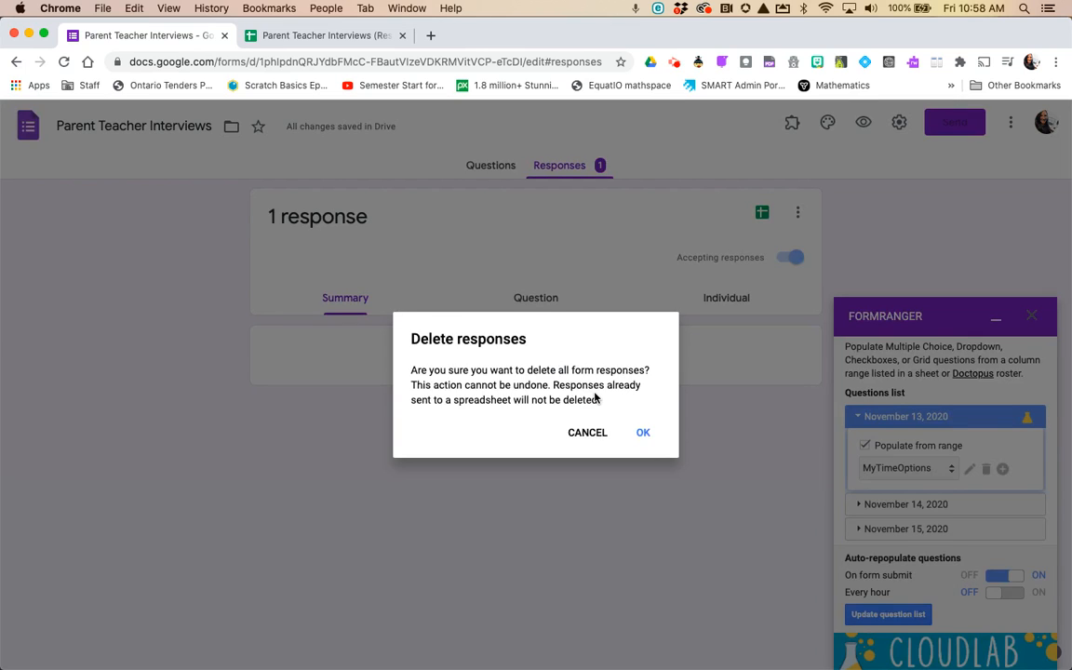
left_click(642, 433)
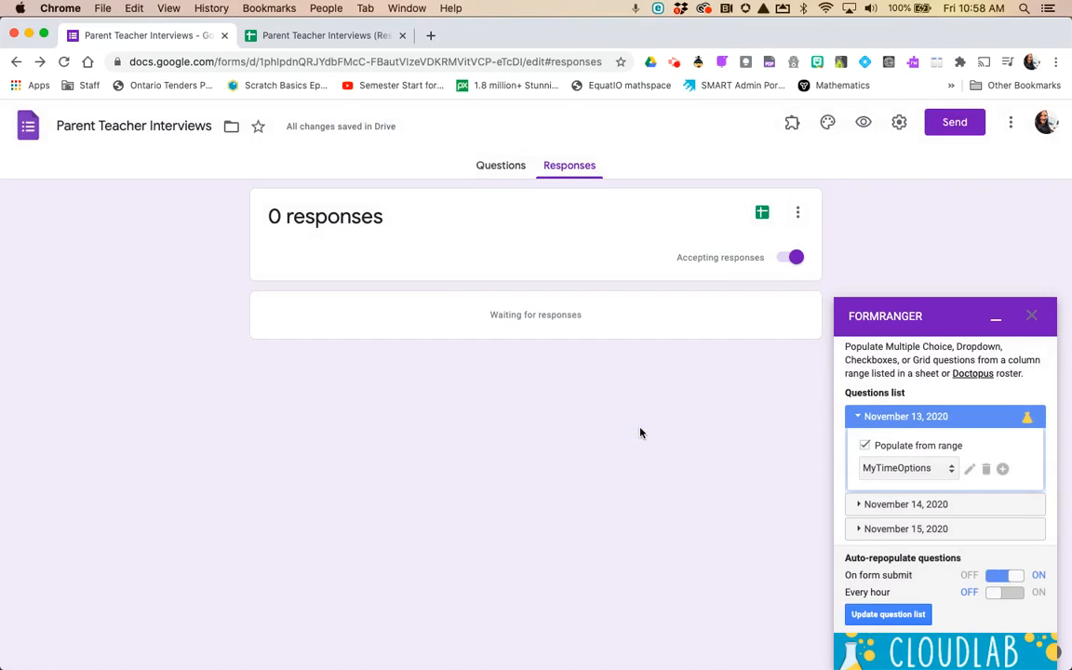
Step: Delete the test response in row 2 of the spreadsheet's Form responses 1 sheet
left_click(295, 35)
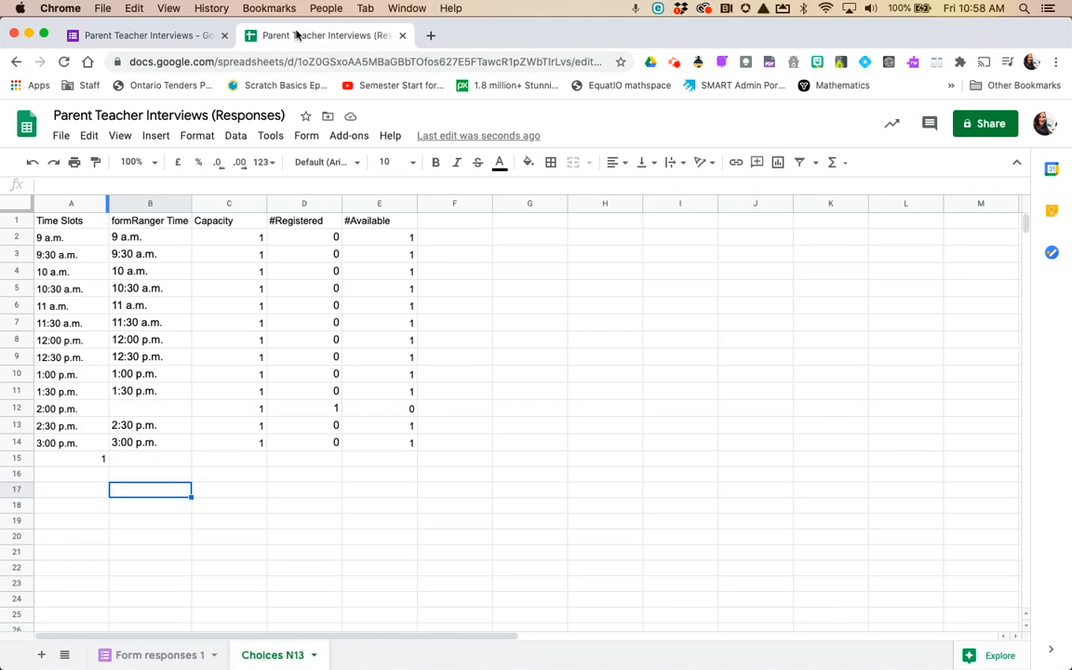
left_click(159, 654)
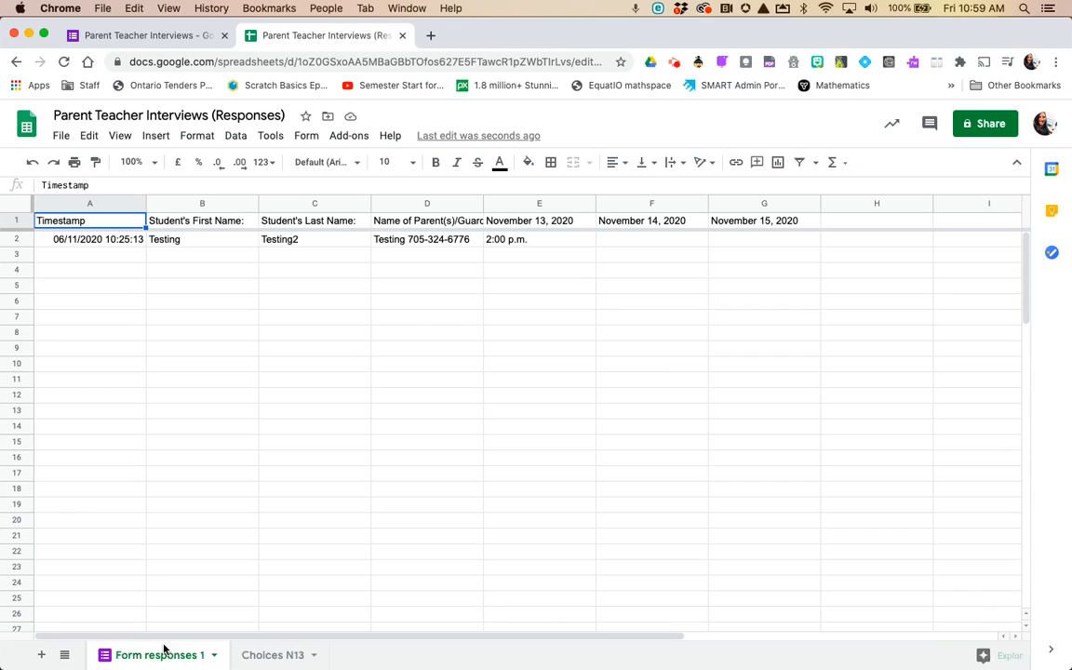
left_click(20, 239)
right_click(20, 239)
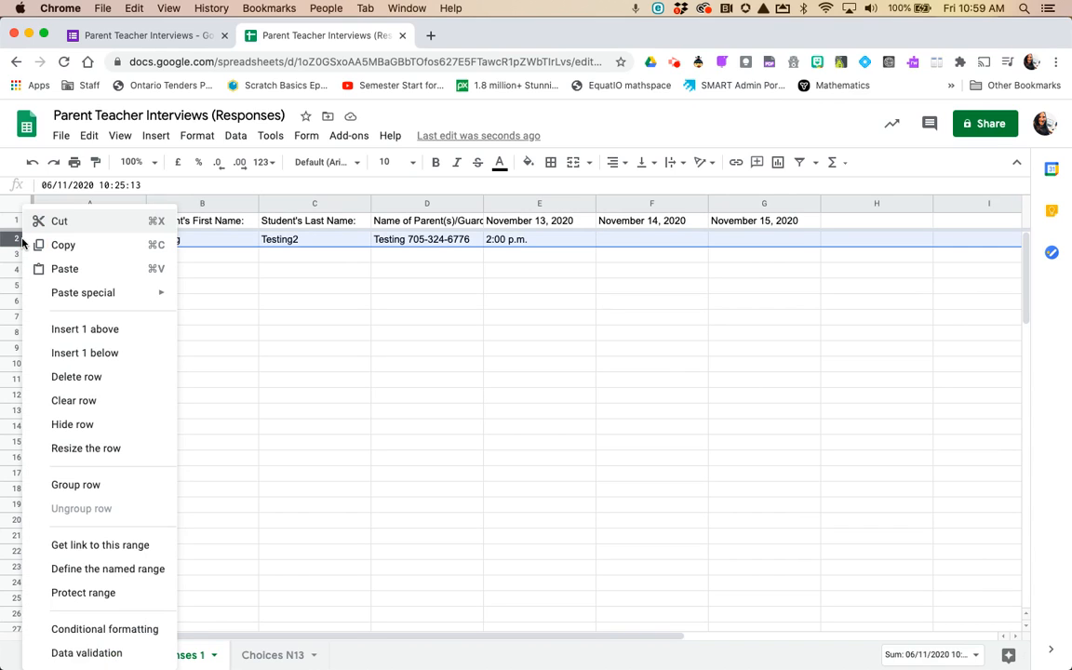
left_click(66, 376)
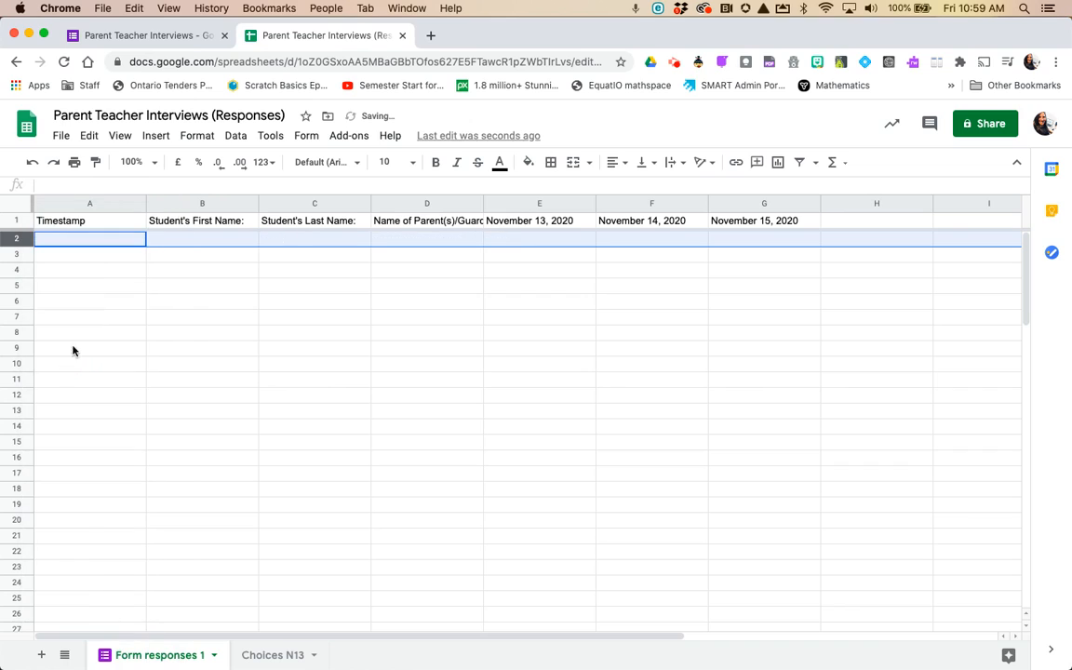
Step: Copy the time slot table A1:E15 from the Choices N13 sheet
left_click(271, 654)
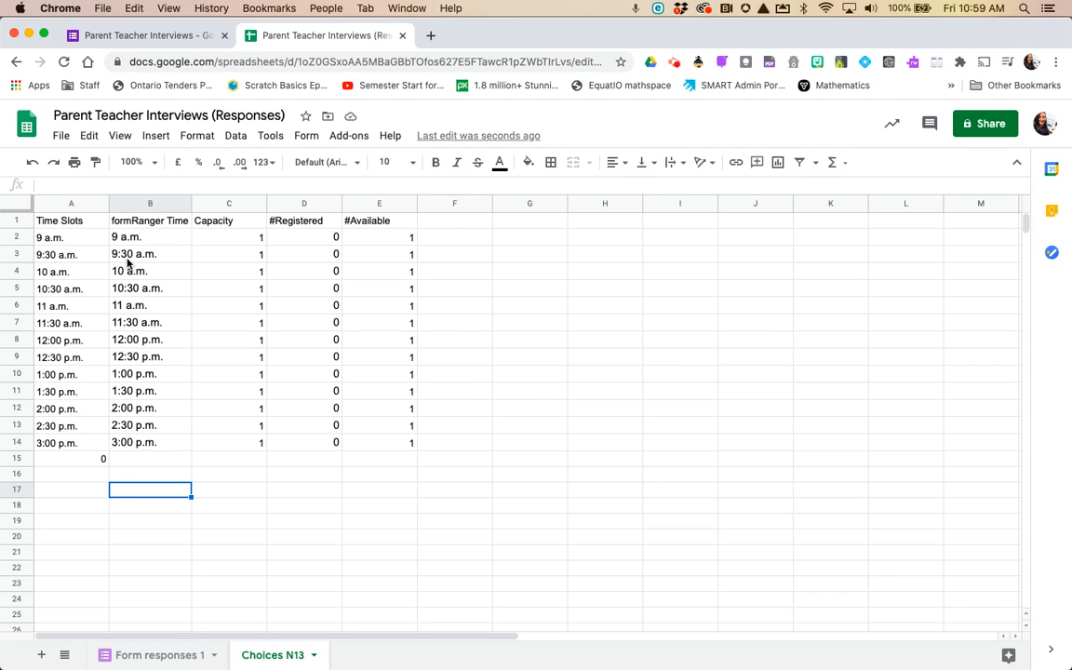
left_click(64, 221)
left_click_drag(63, 221, 409, 459)
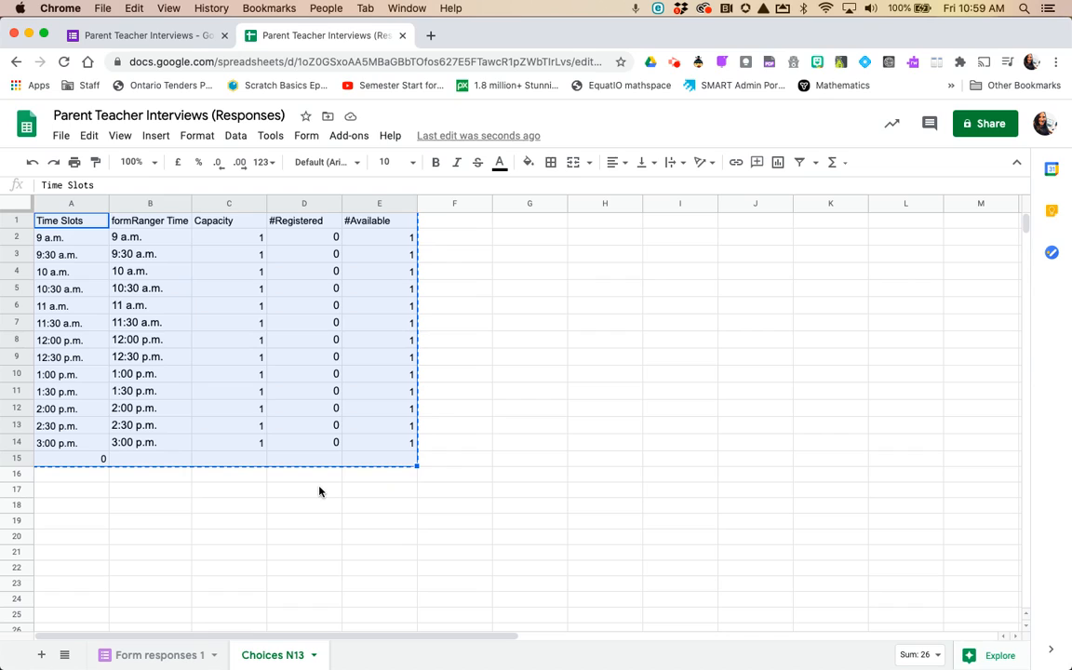
Step: Add a sheet named Choices N14 and paste the copied time slot table into it starting at A1
left_click(41, 655)
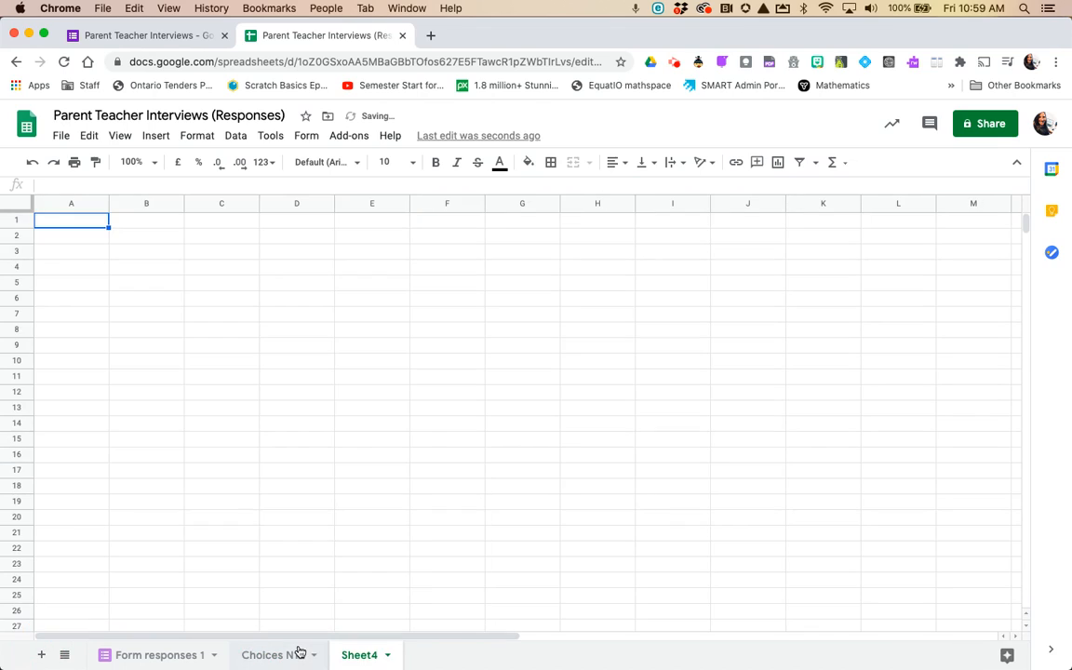
double_click(364, 654)
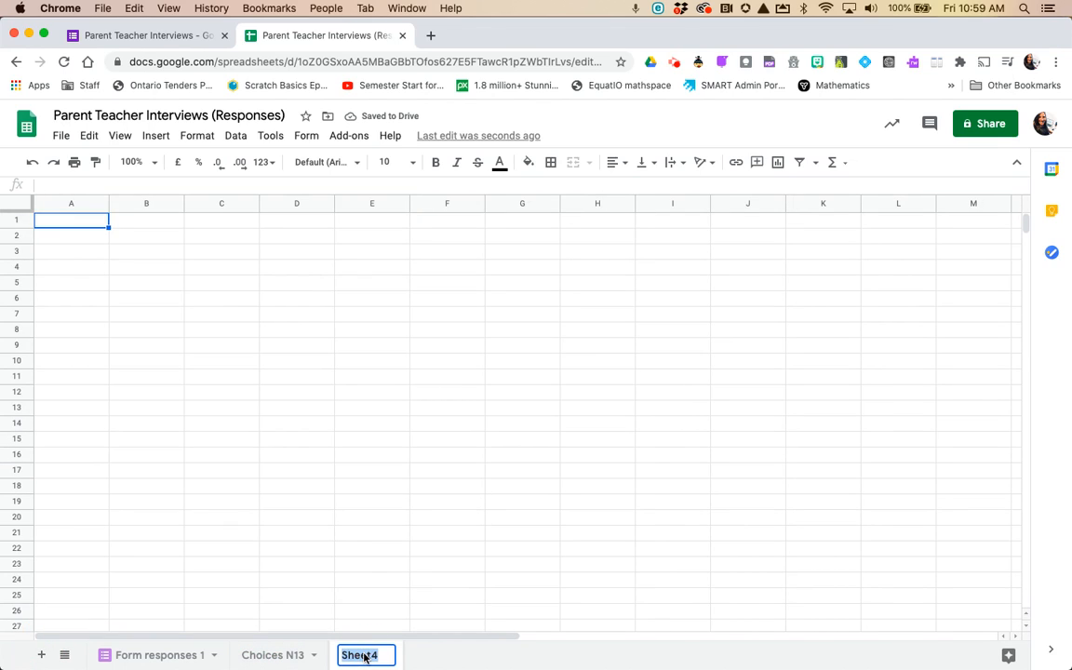
type("ChoicesN")
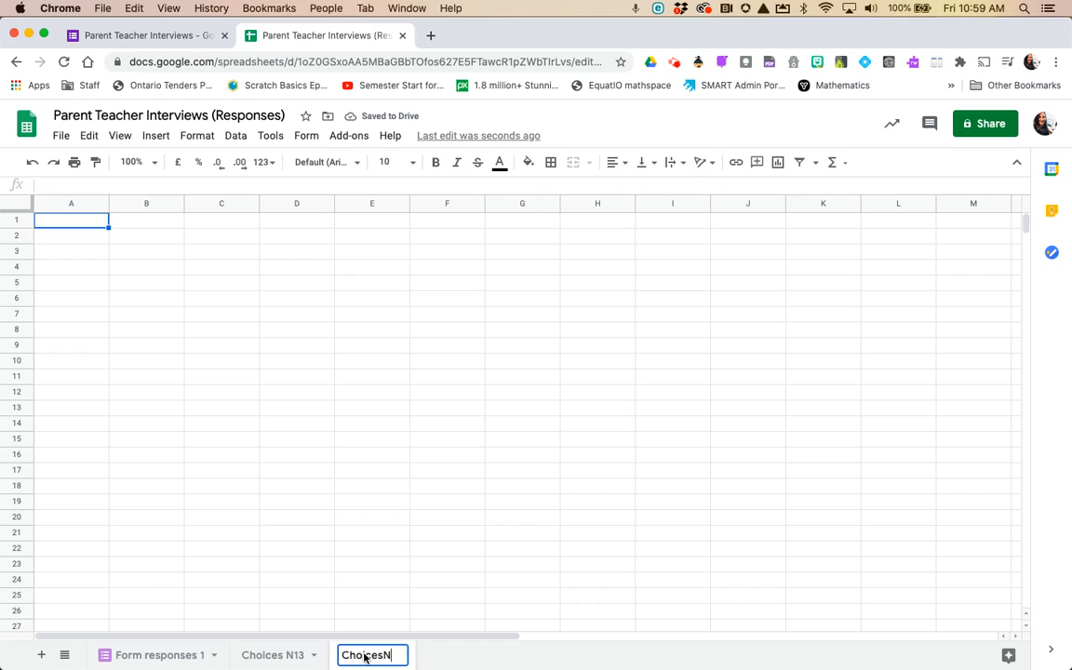
key("BackSpace")
type("N14")
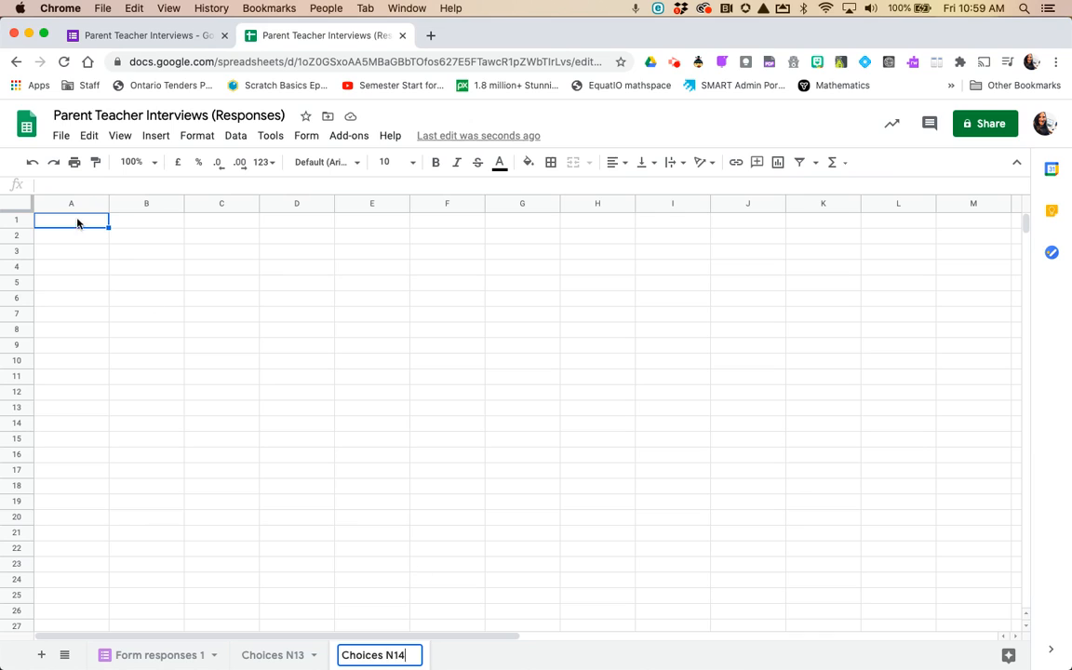
left_click(77, 224)
type("Time Slots\tformRanger Tim\tCapacity\t#Registered\t#Available 9 a.m.\t9 a.m.\t1\t0\t1 9:30 a.m.\t9:30 a.m.\t1\t0\t1 10 a.m.\t10 a.m.\t1\t0\t1 10:30 a.m.\t10:30 a.m.\t1\t0\t1 11 a.m.\t11 a.m.\t1\t0\t1 11:30 a.m.\t11:30 a.m.\t1\t0\t1 12:00 p.m.\t12:00 p.m.\t1\t0\t1 12:30 p.m.\t12:30 p.m.\t1\t0\t1 1:00 p.m.\t1:00 p.m.\t1\t0\t1 1:30 p.m.\t1:30 p.m.\t1\t0\t1 2:00 p.m.\t2:00 p.m.\t1\t0\t1 2:30 p.m.\t2:30 p.m.\t1\t0\t1 3:00 p.m.\t3:00 p.m.\t1\t0\t1 0")
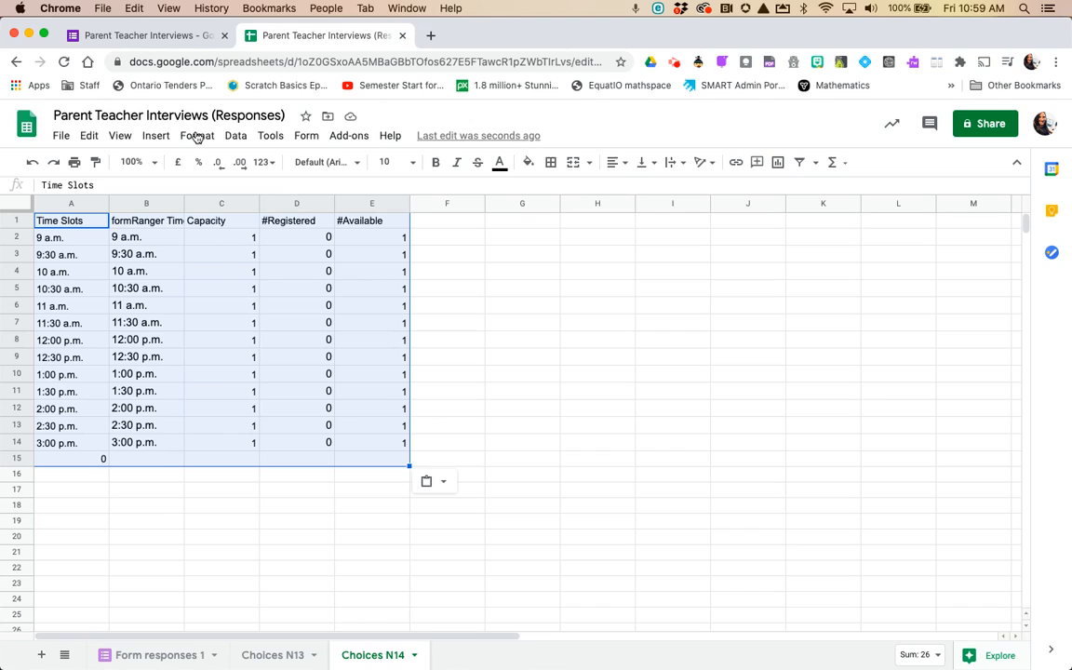
Step: Change the D2 formula on Choices N14 to =countif('Form responses 1'!F:F,A2), matching the November 14 response column
left_click(146, 655)
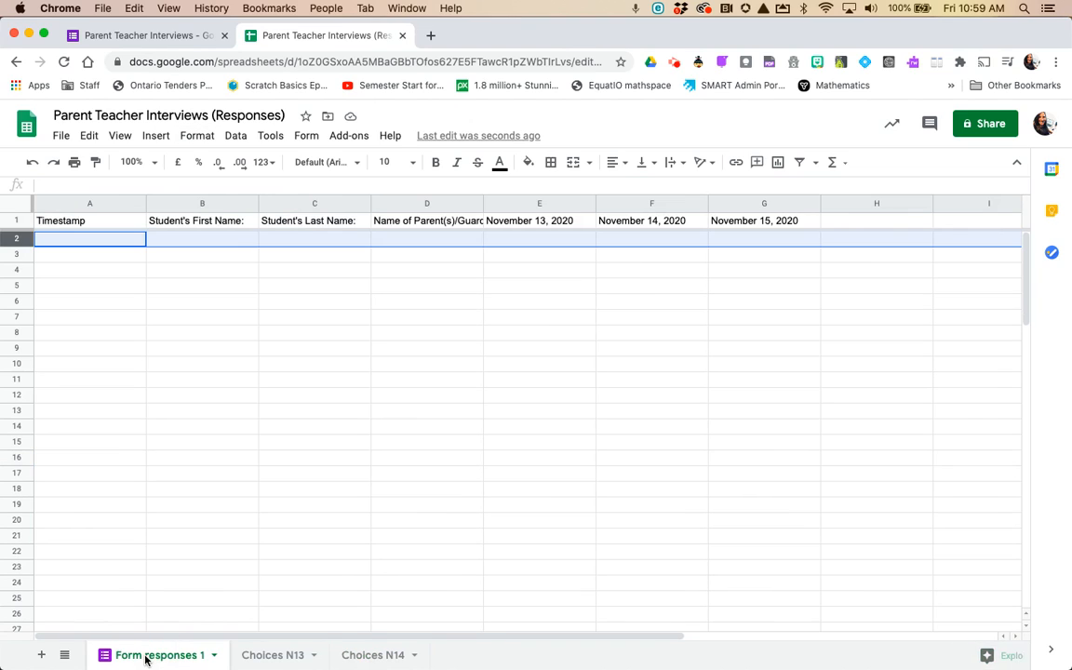
left_click(450, 349)
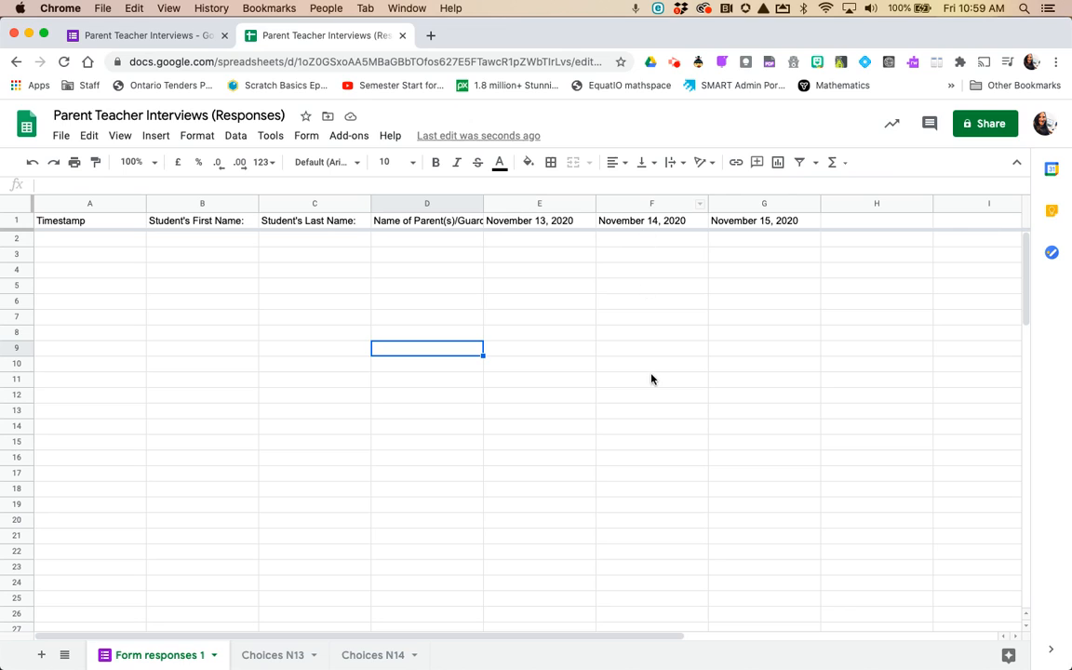
left_click(379, 654)
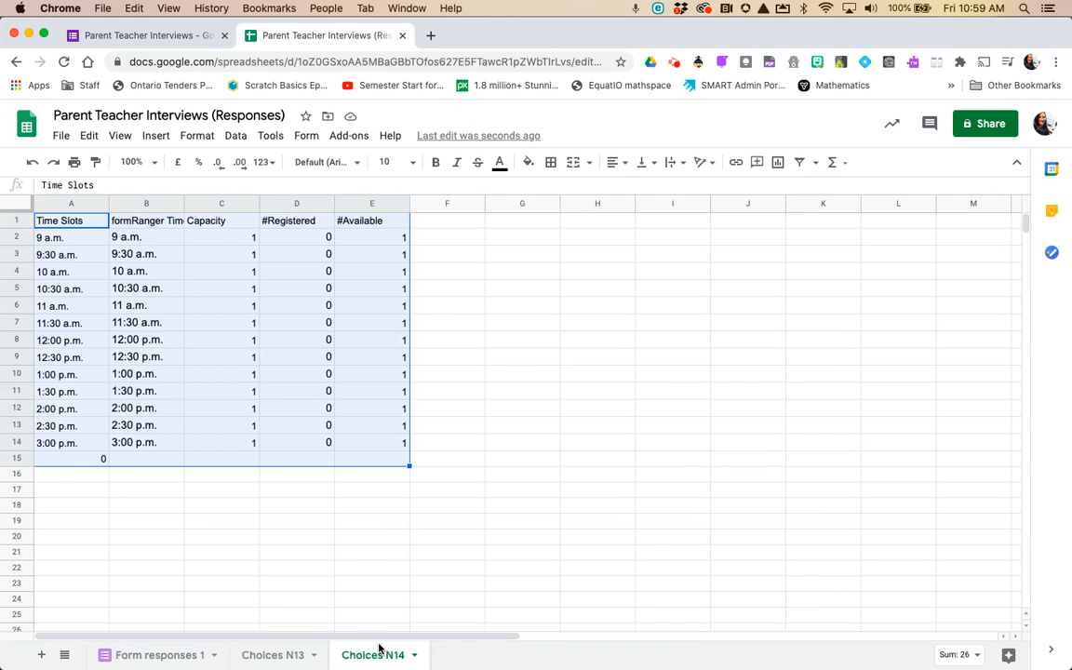
left_click(293, 240)
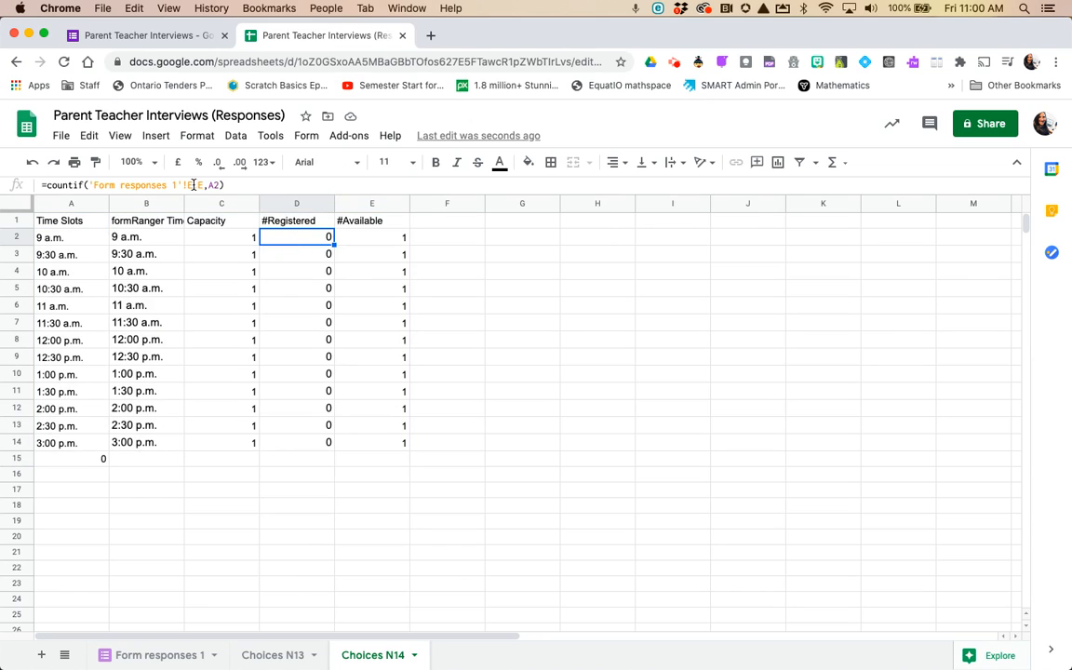
left_click(193, 186)
key("BackSpace")
type("F")
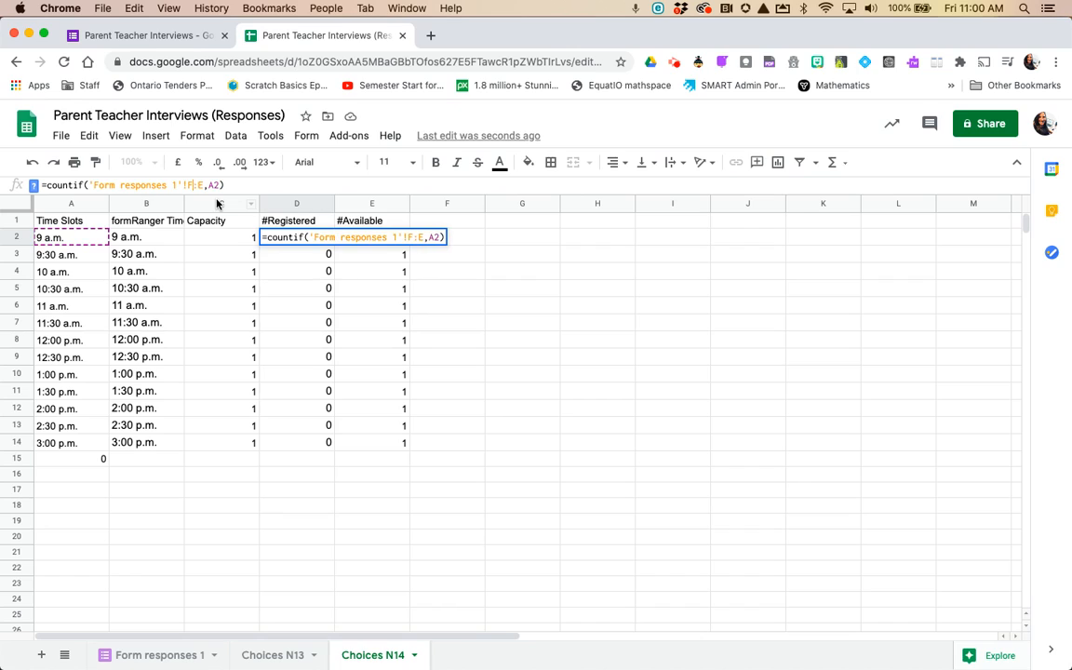
key("BackSpace")
type("F")
key("Return")
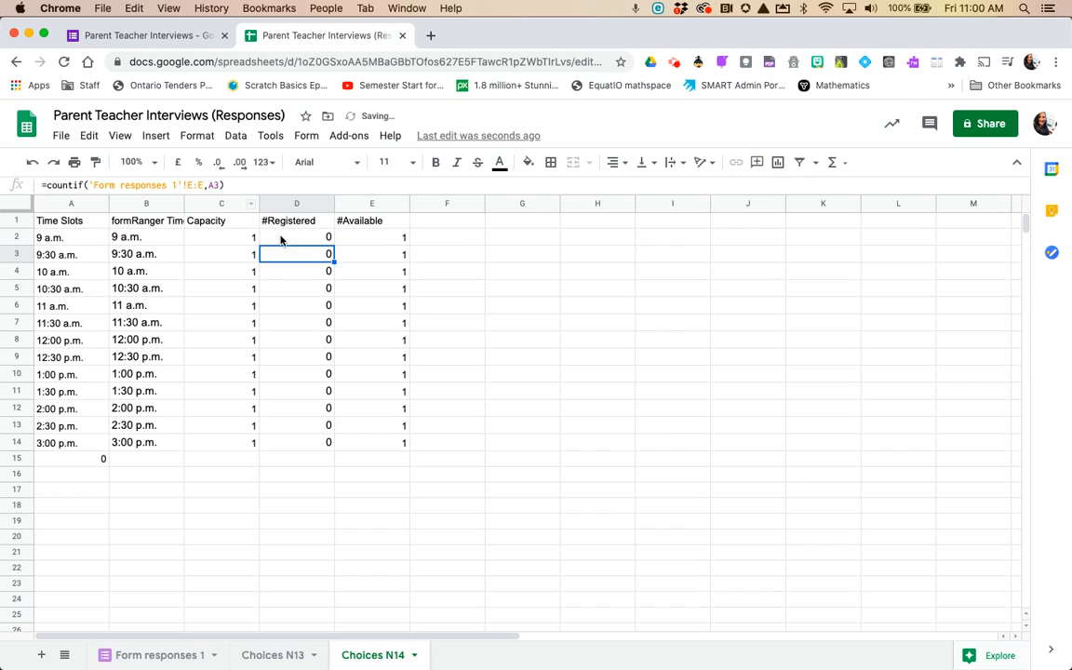
Step: Fill the D2 countif formula down through D14 on the Choices N14 sheet
left_click(294, 234)
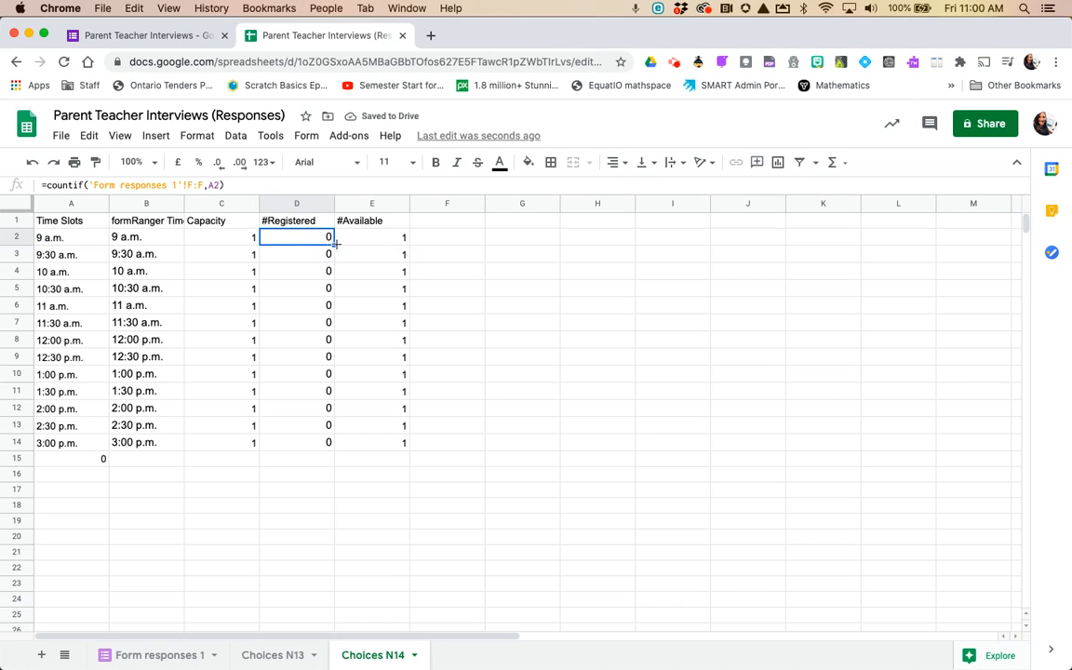
left_click_drag(335, 241, 337, 441)
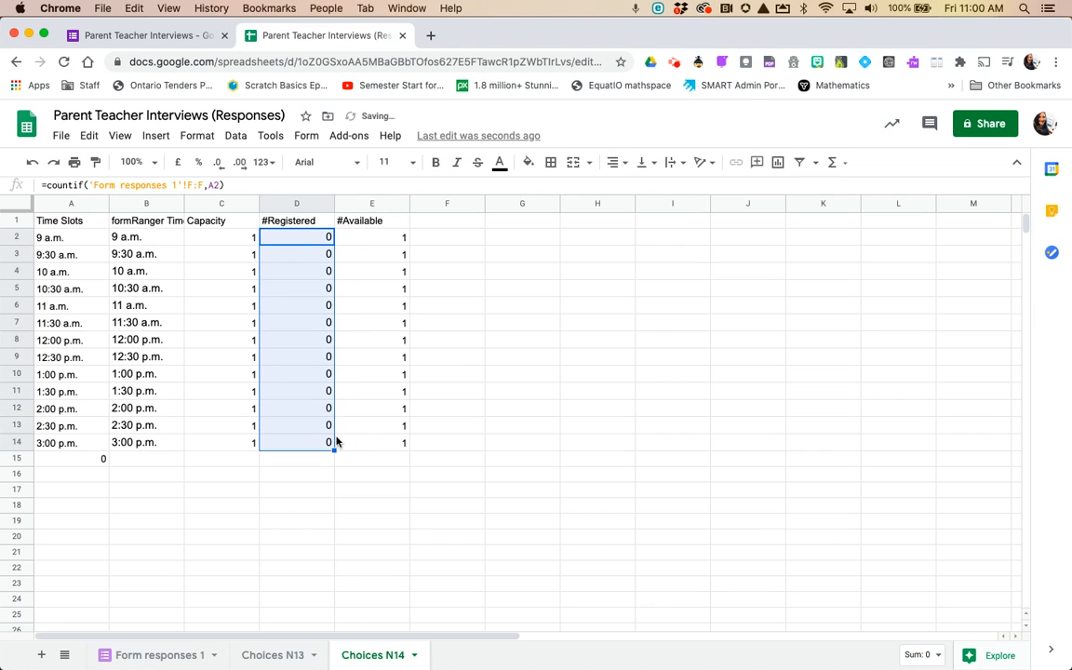
left_click(290, 478)
Step: Copy the A1:E15 time slot table from Choices N14 into a new sheet named Choices N15
left_click_drag(69, 221, 381, 459)
key("cmd+c")
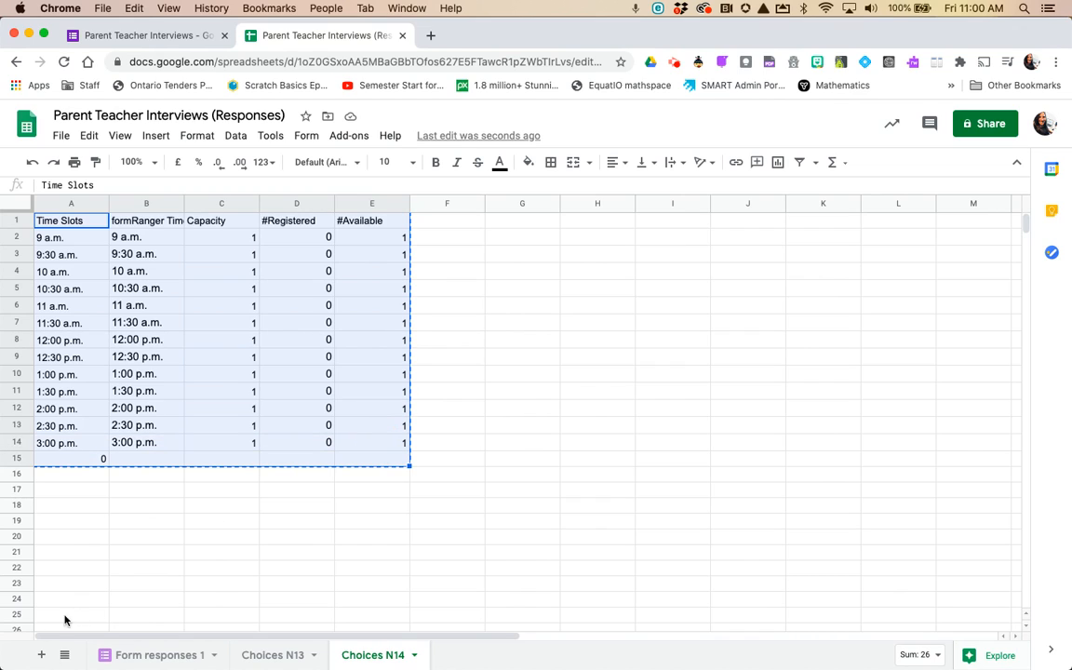
left_click(41, 655)
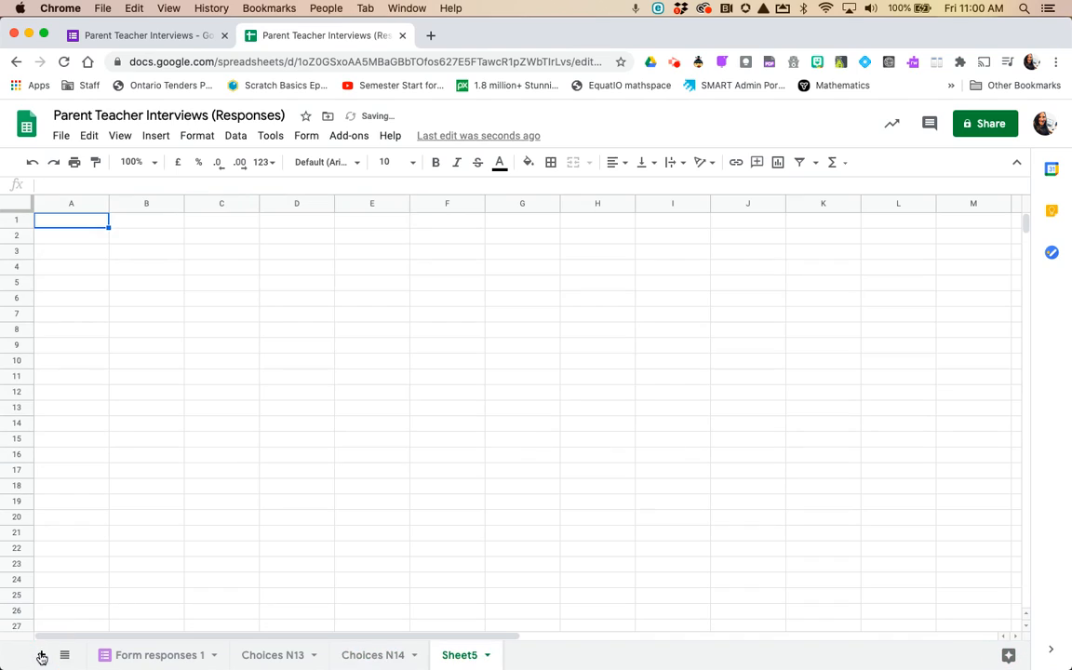
double_click(460, 655)
type("Ch")
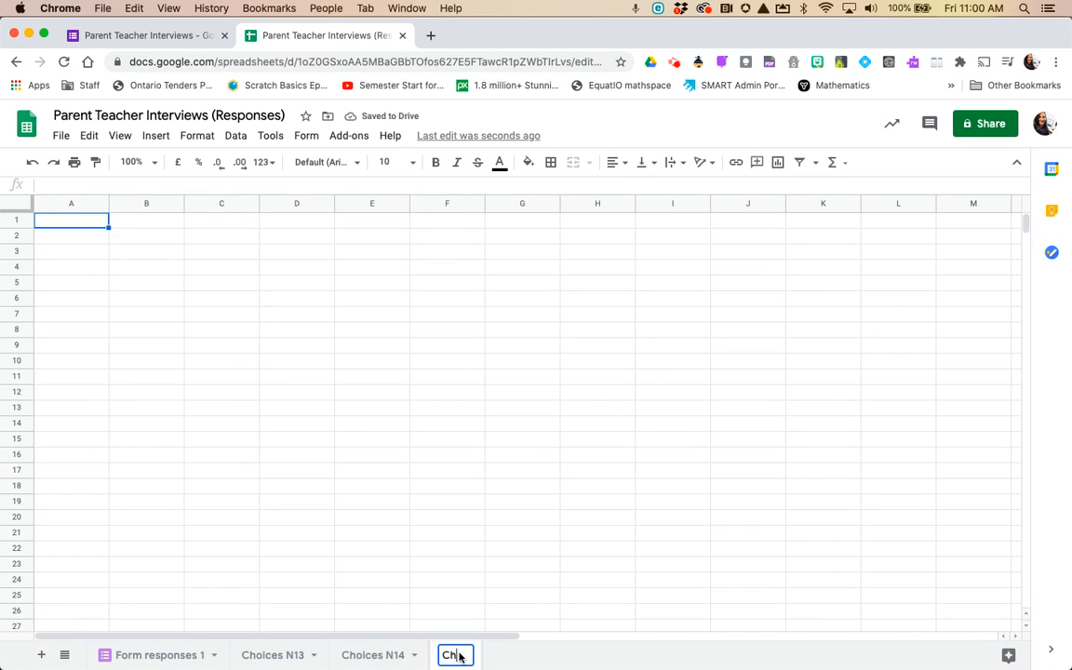
type("oices N15")
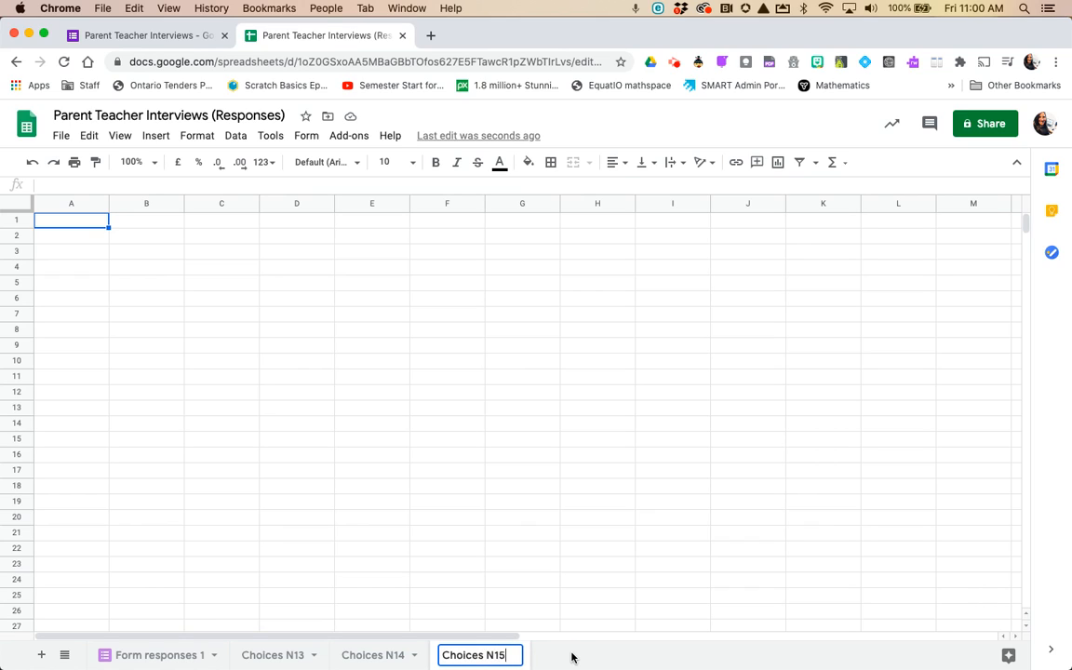
key("Return")
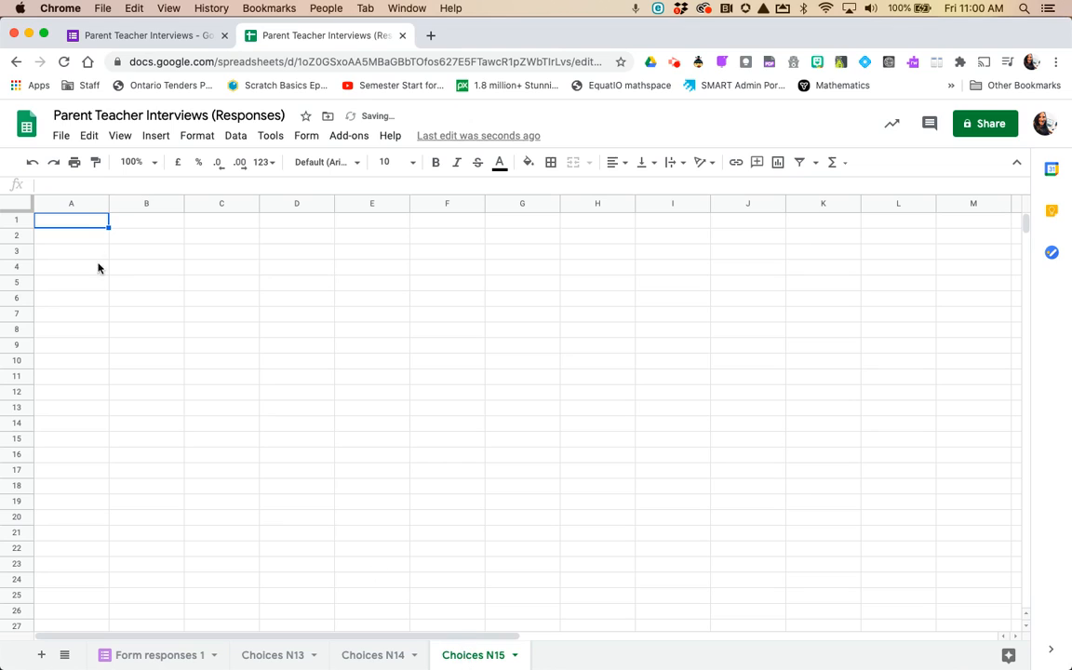
key("super+v")
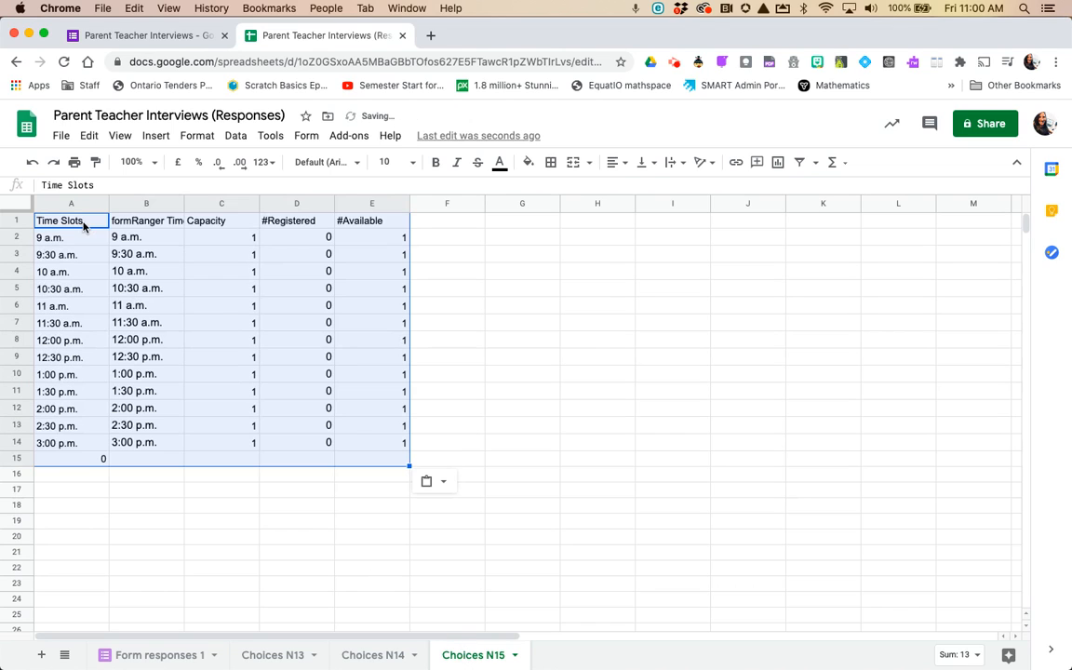
Step: Change the D2 formula on Choices N15 to =countif('Form responses 1'!G:G,A2)
double_click(300, 241)
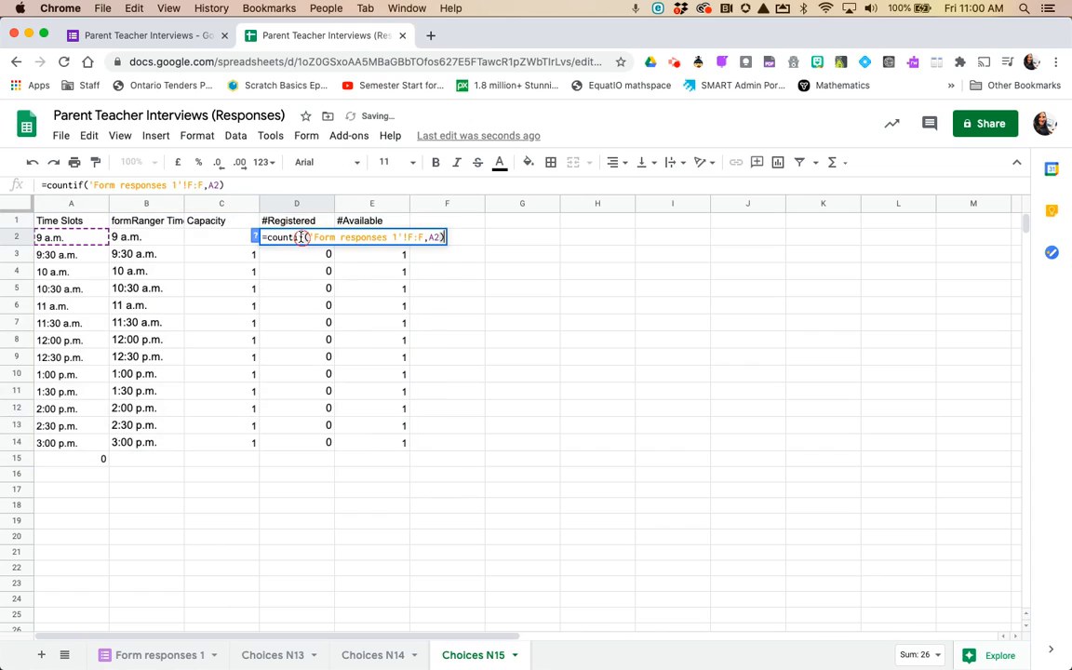
left_click(413, 233)
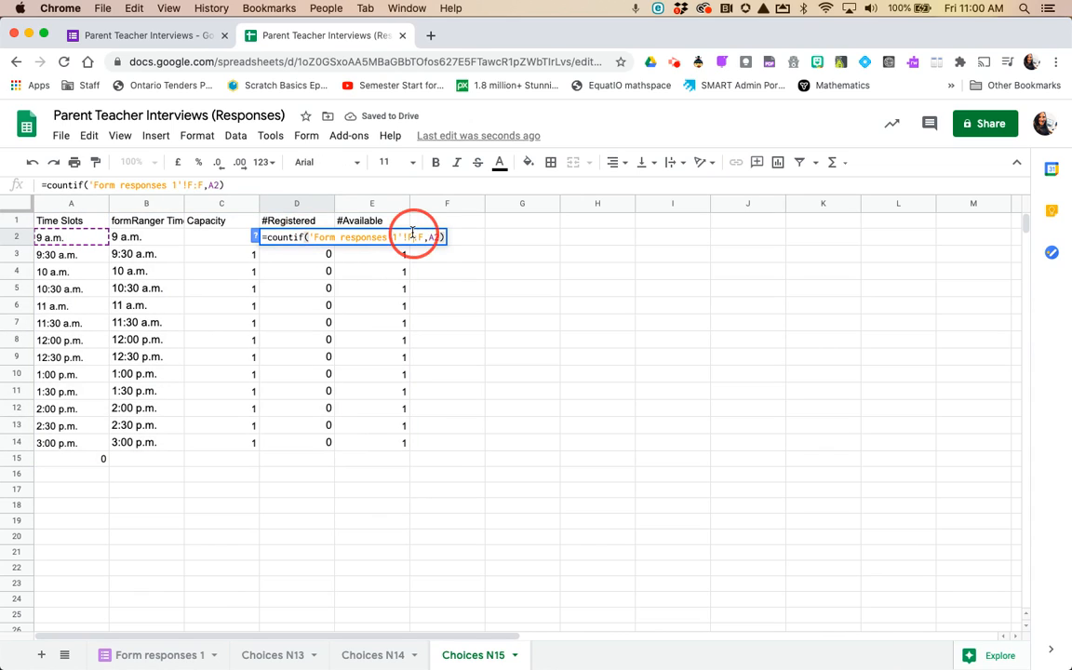
key("BackSpace")
type("G")
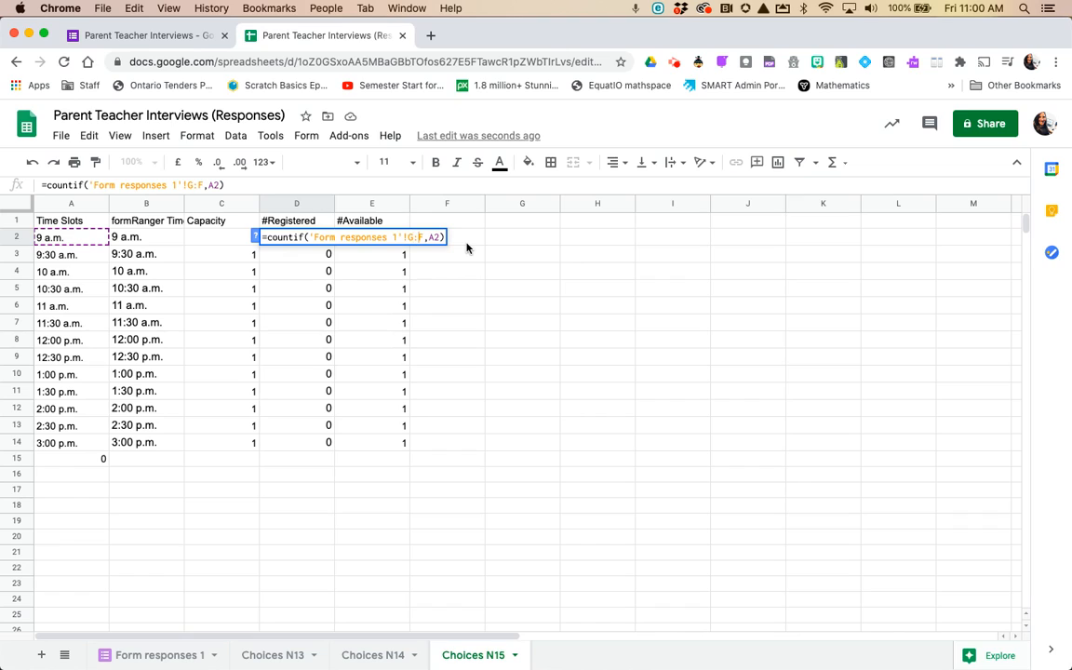
key("Right")
key("BackSpace")
type("G")
key("Return")
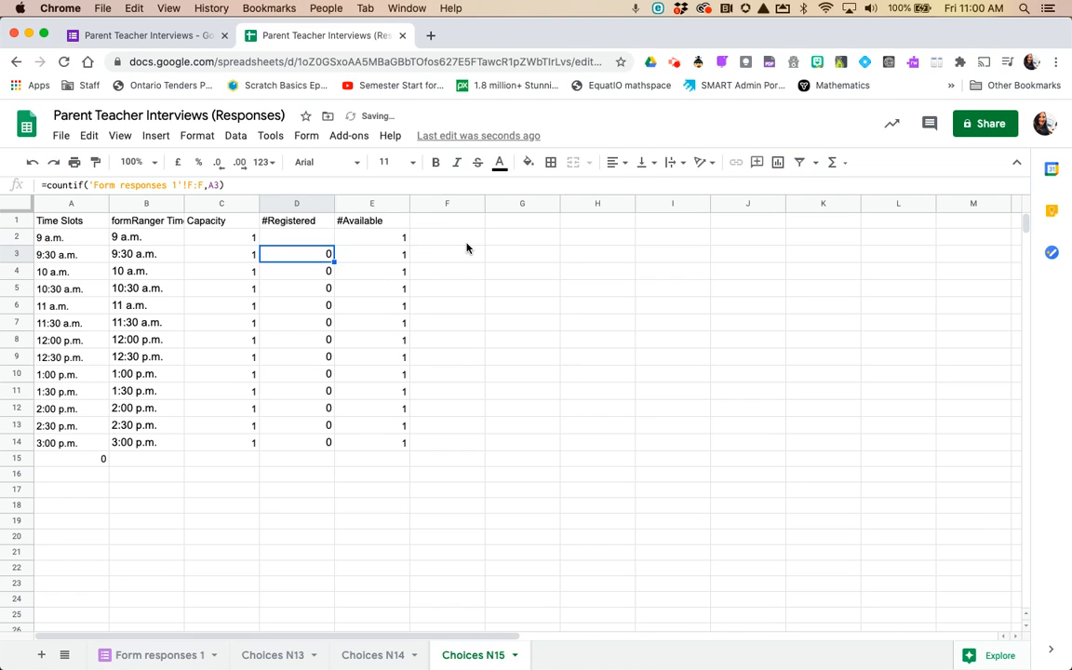
Step: Fill the updated D2 formula down through D14 on the Choices N15 sheet
left_click(306, 237)
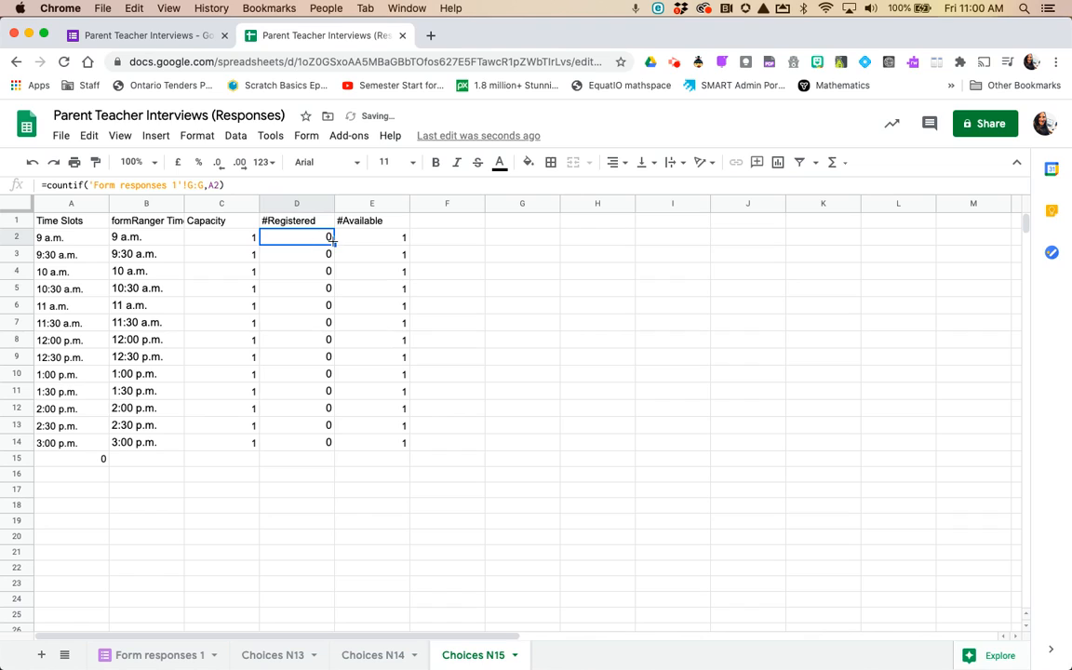
left_click_drag(331, 244, 314, 447)
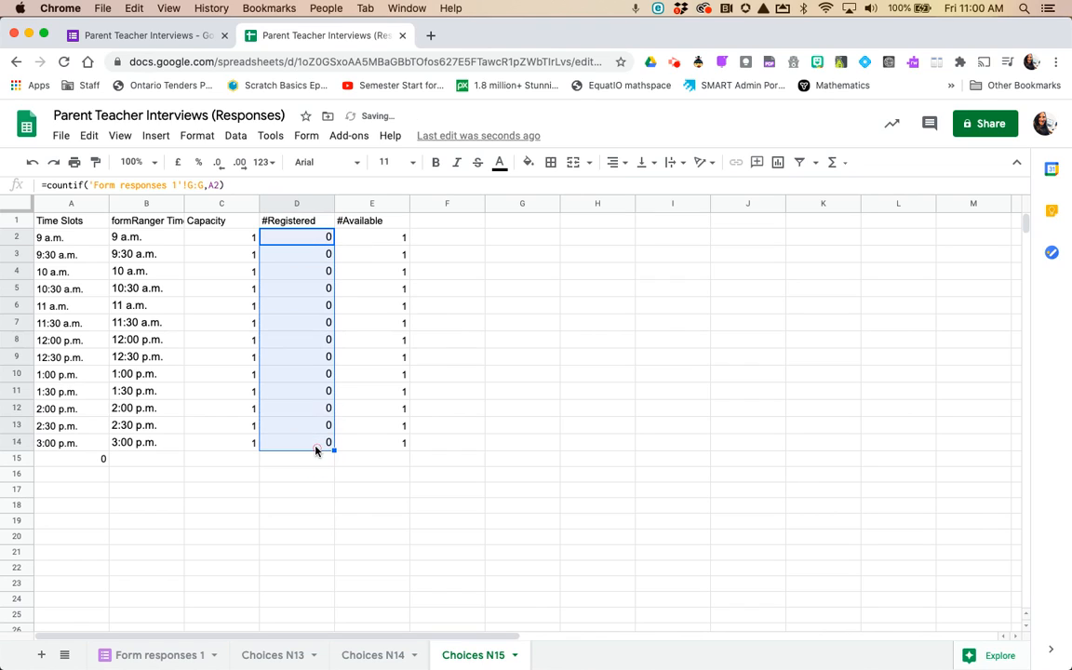
left_click(310, 477)
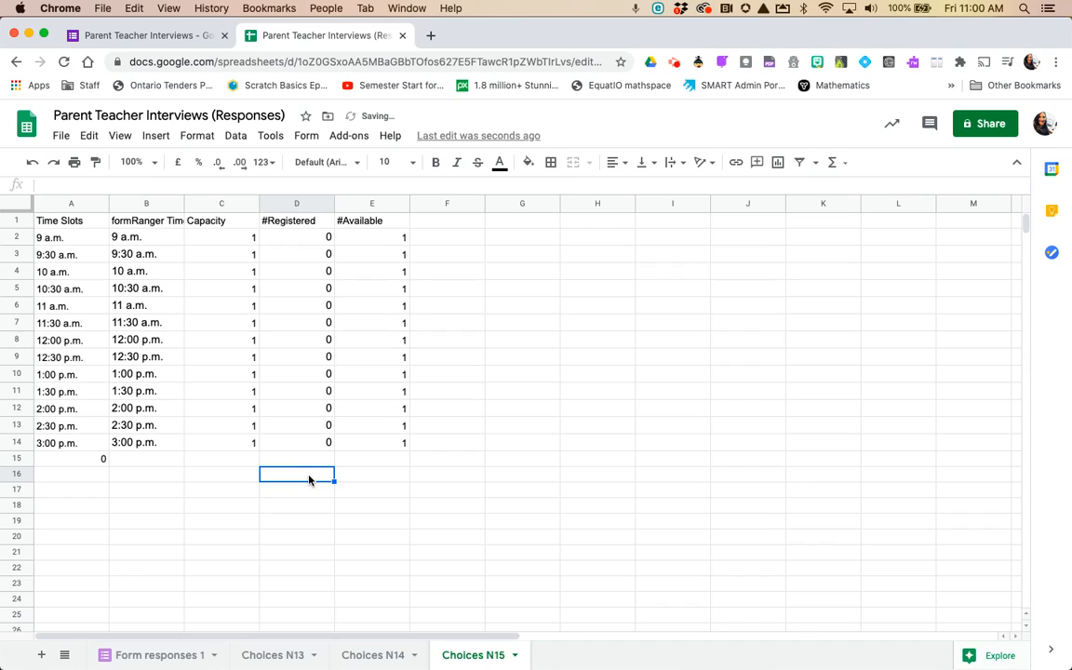
Step: Switch to the Parent Teacher Interviews form's questions and enable formRanger's Populate from range for November 14, 2020
left_click(148, 38)
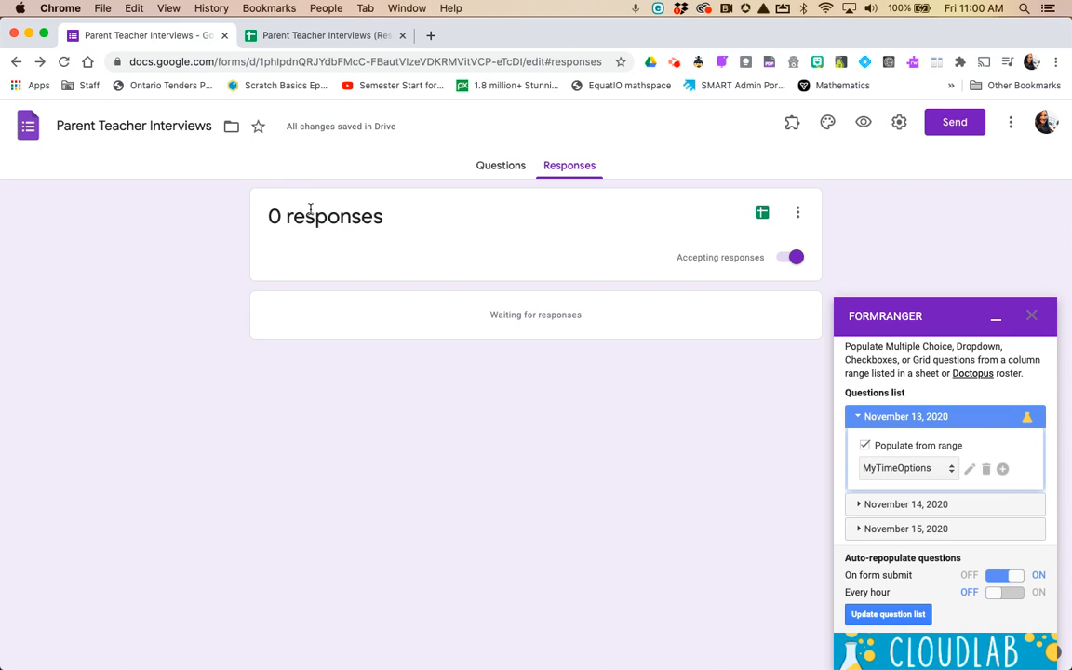
left_click(501, 167)
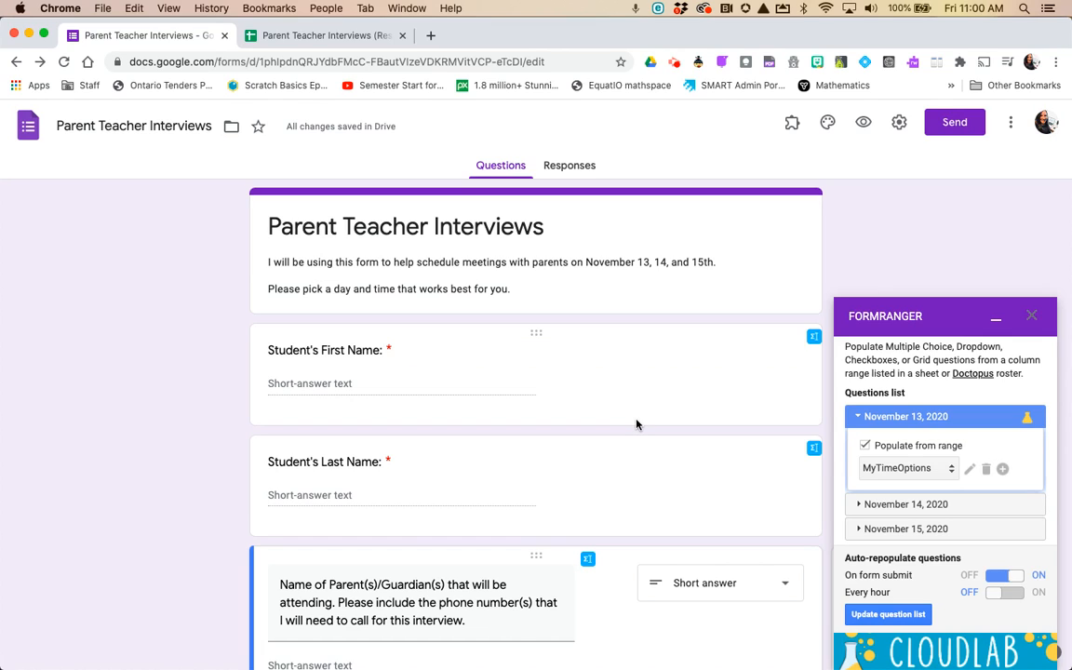
scroll(795, 400, "down", 2)
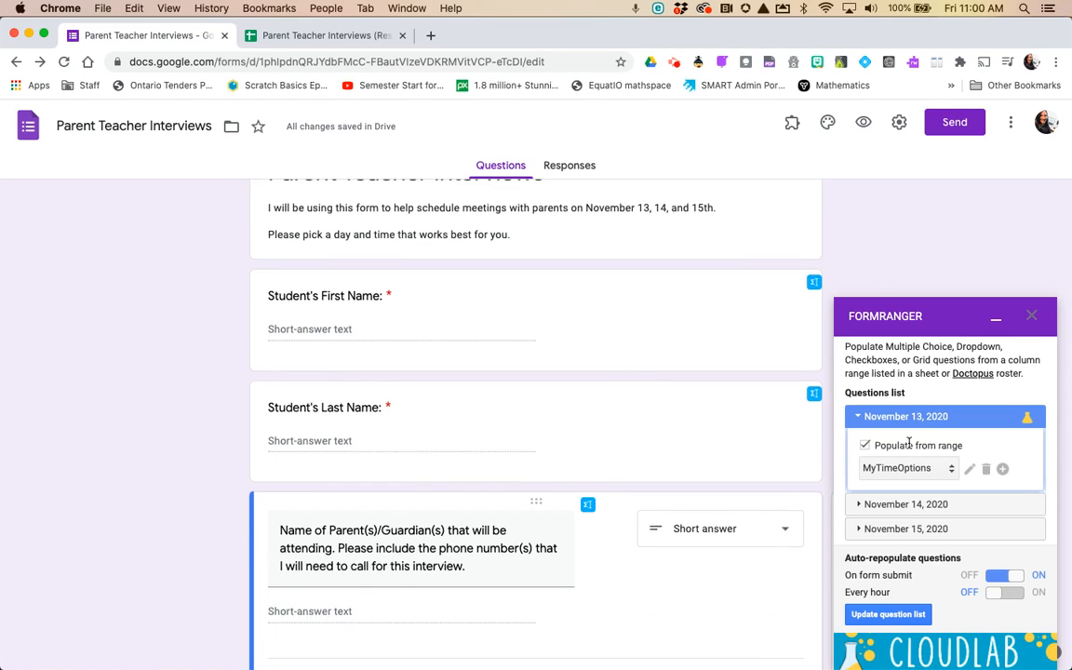
left_click(862, 503)
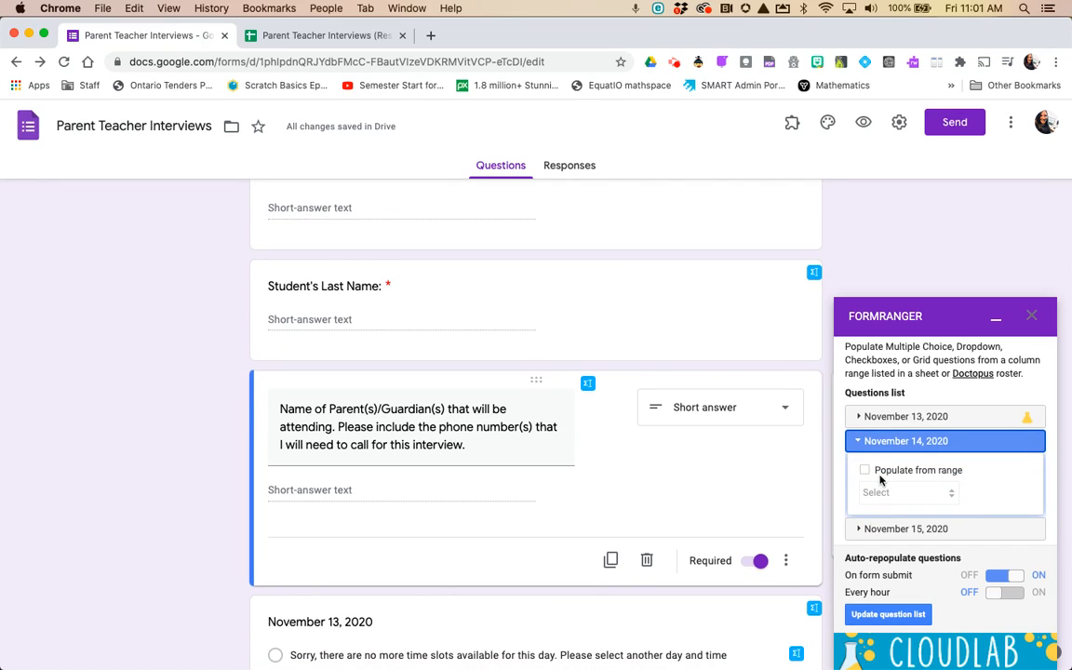
left_click(865, 470)
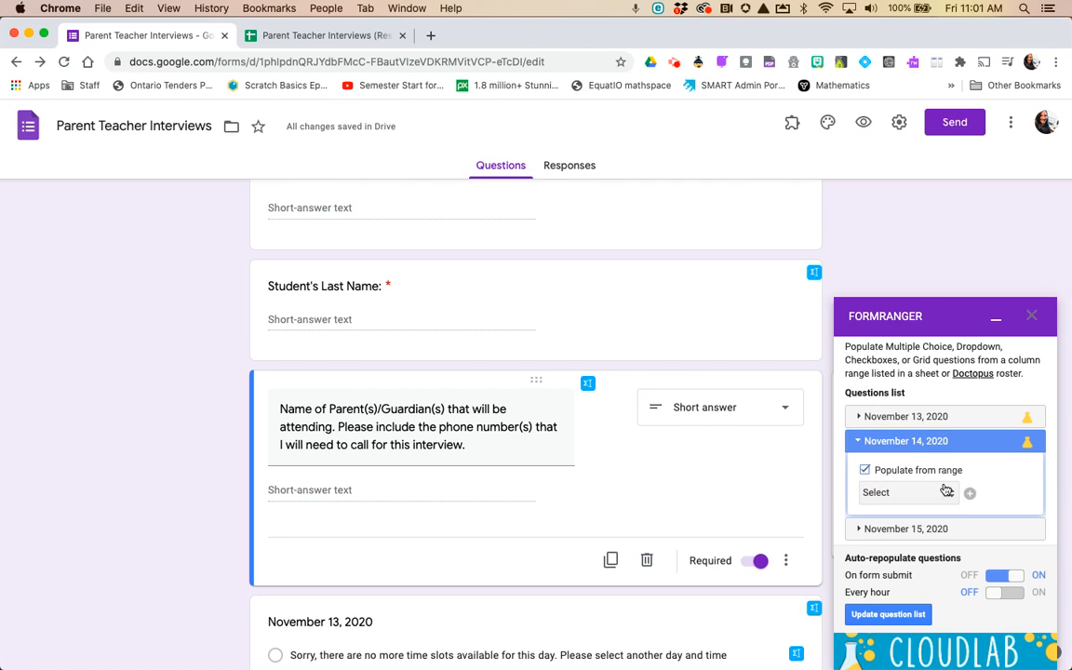
Step: Add a new November 14 range from Parent Teacher Interviews (Responses), using sheet Choices N14 and column formRanger Time
left_click(972, 494)
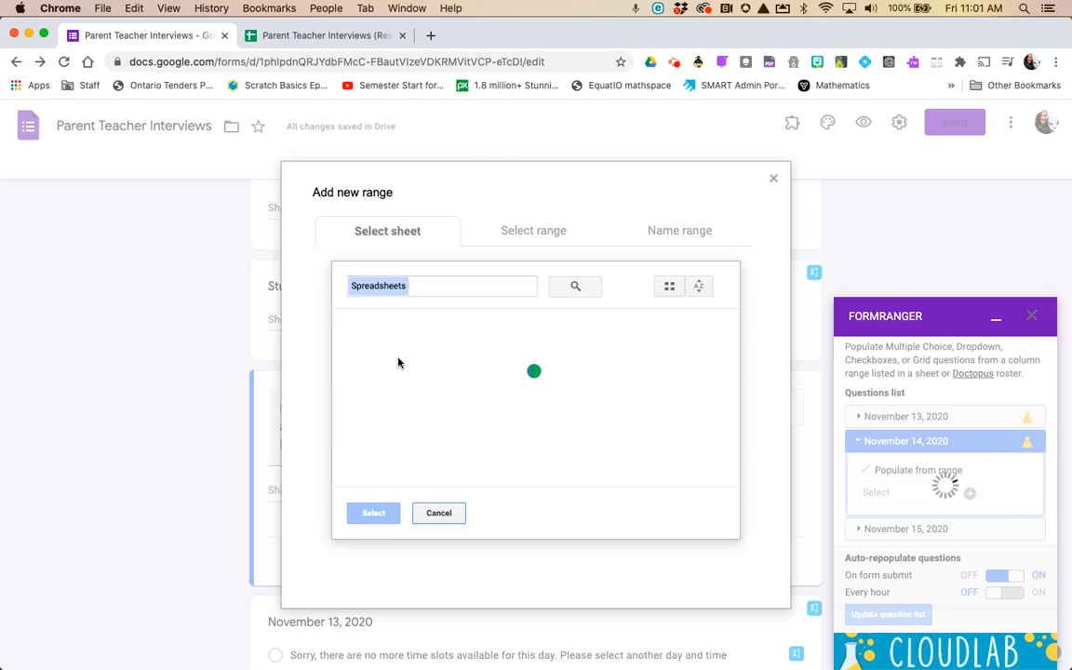
left_click(401, 358)
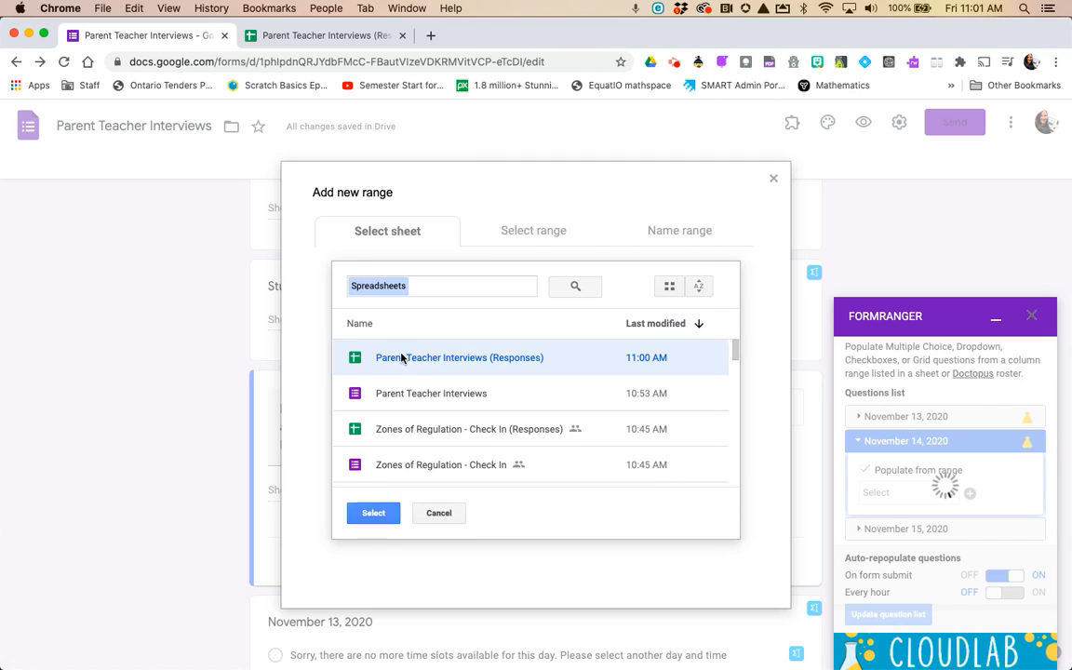
left_click(377, 514)
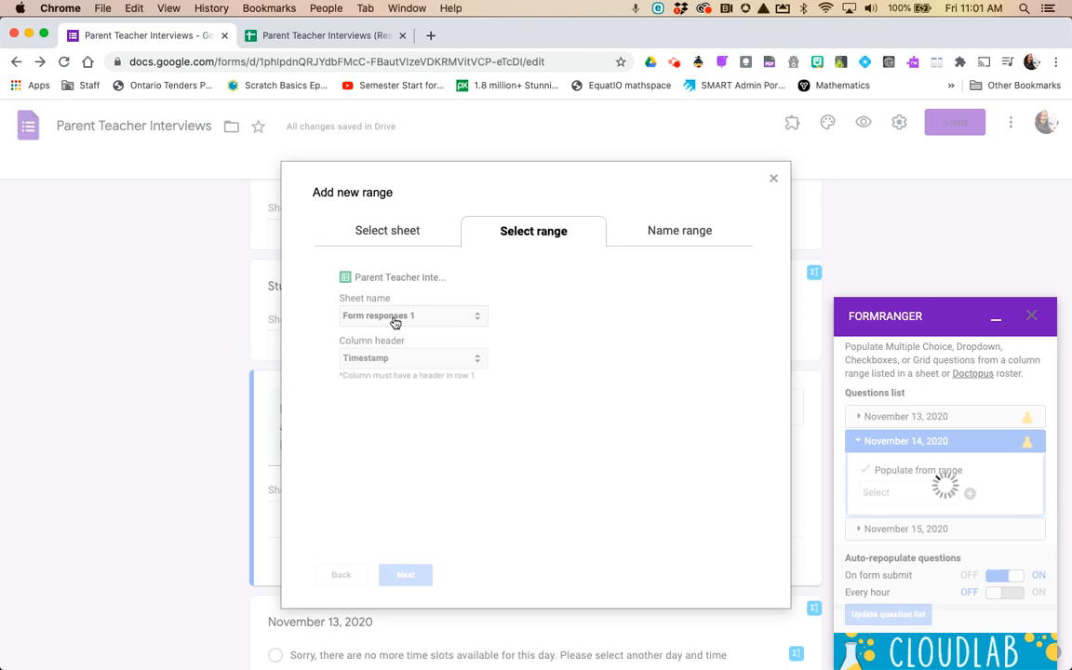
left_click(392, 319)
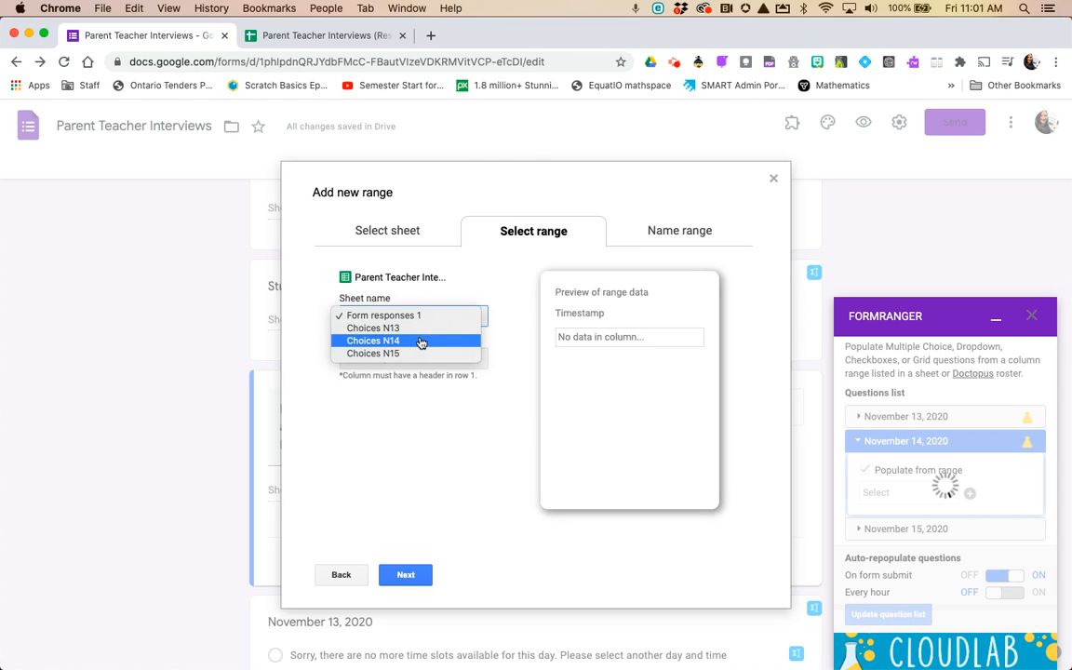
left_click(419, 343)
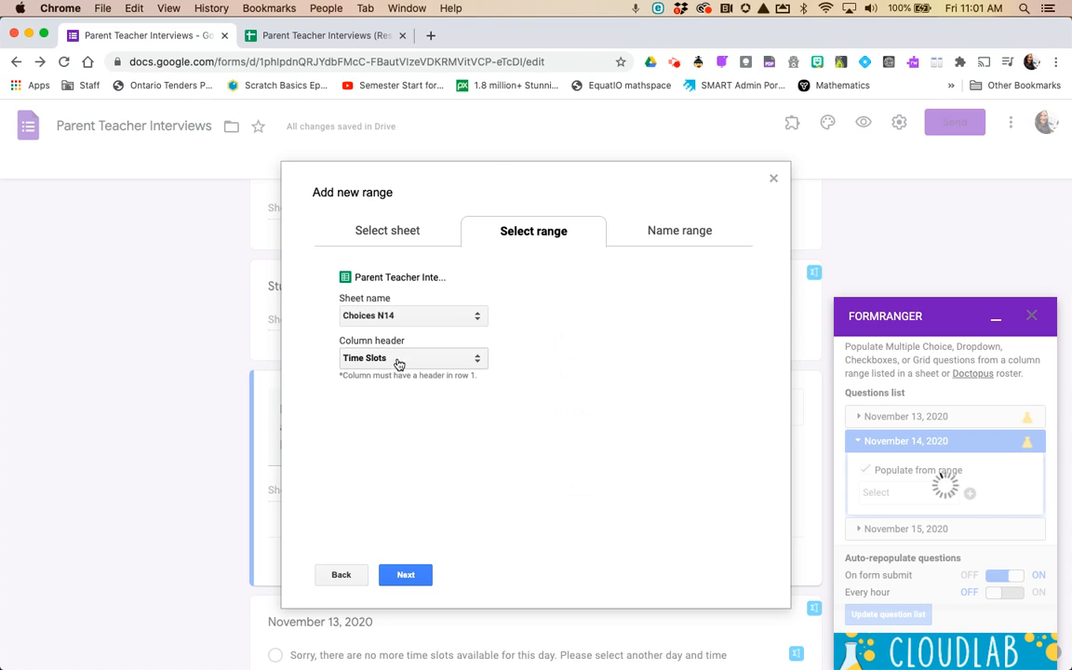
left_click(400, 361)
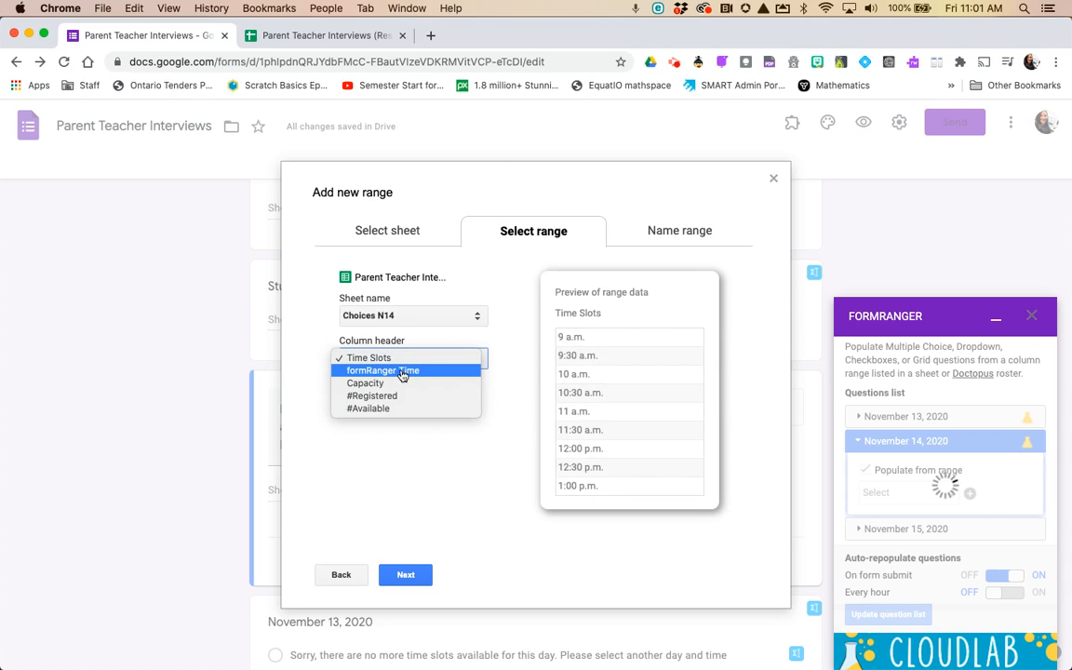
left_click(403, 370)
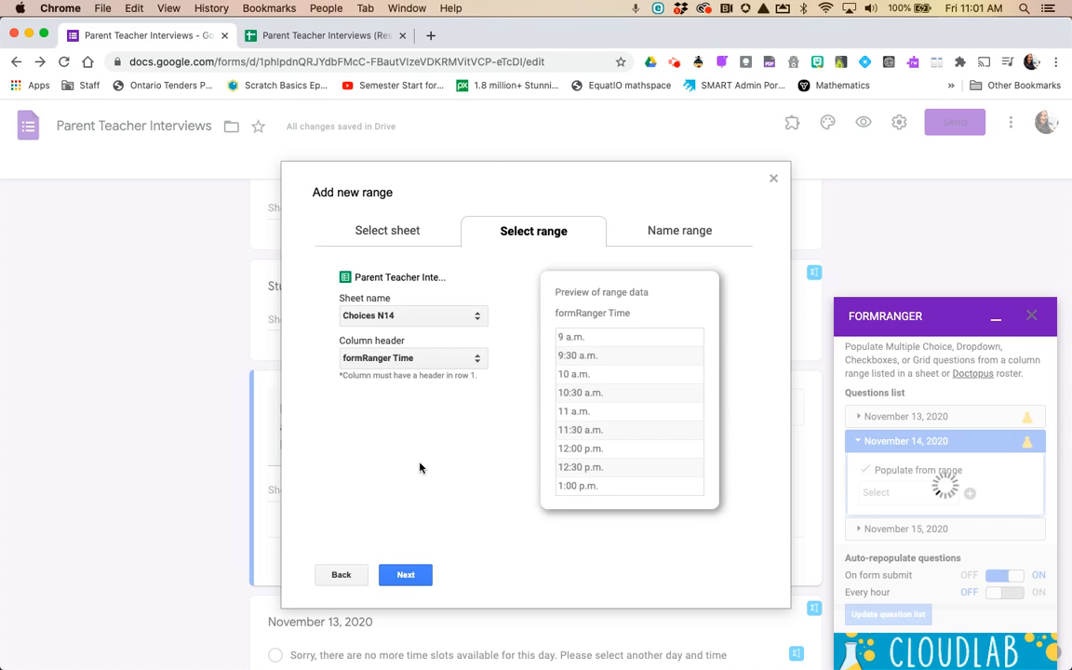
left_click(400, 574)
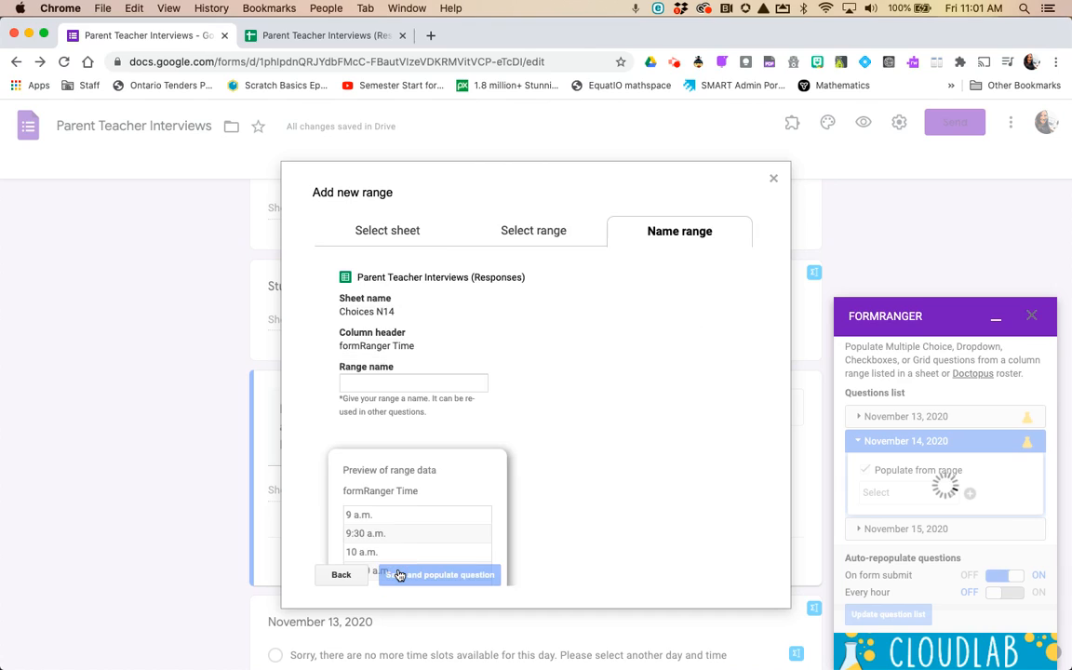
Step: Name the Choices N14 range TimeOptions, then save it and populate the November 14, 2020 question
left_click(395, 384)
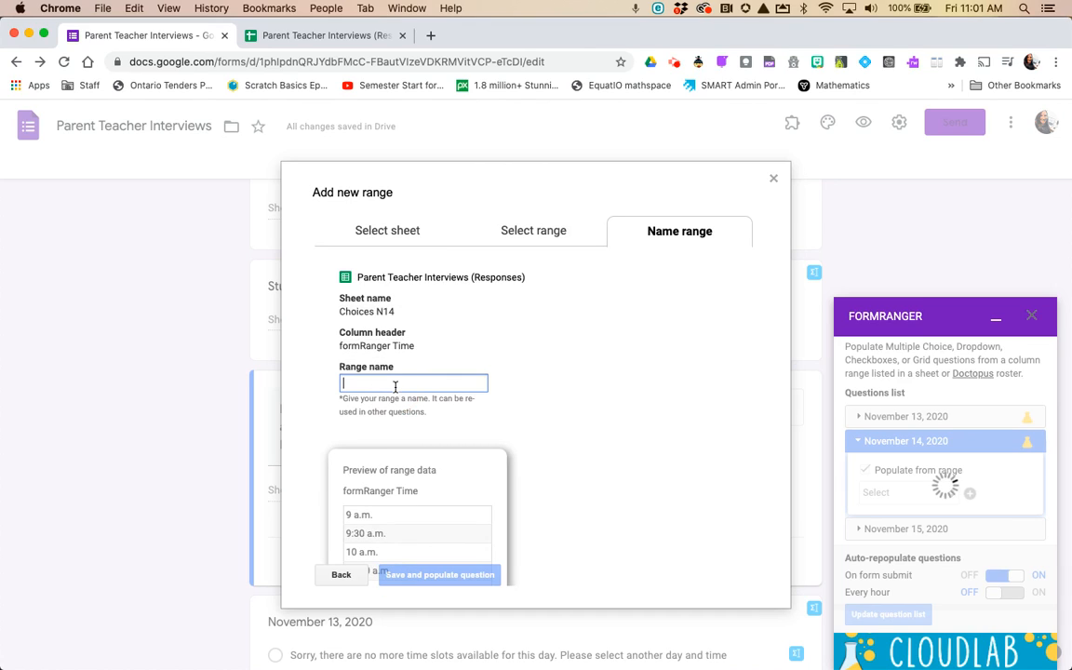
type("TimeOptions")
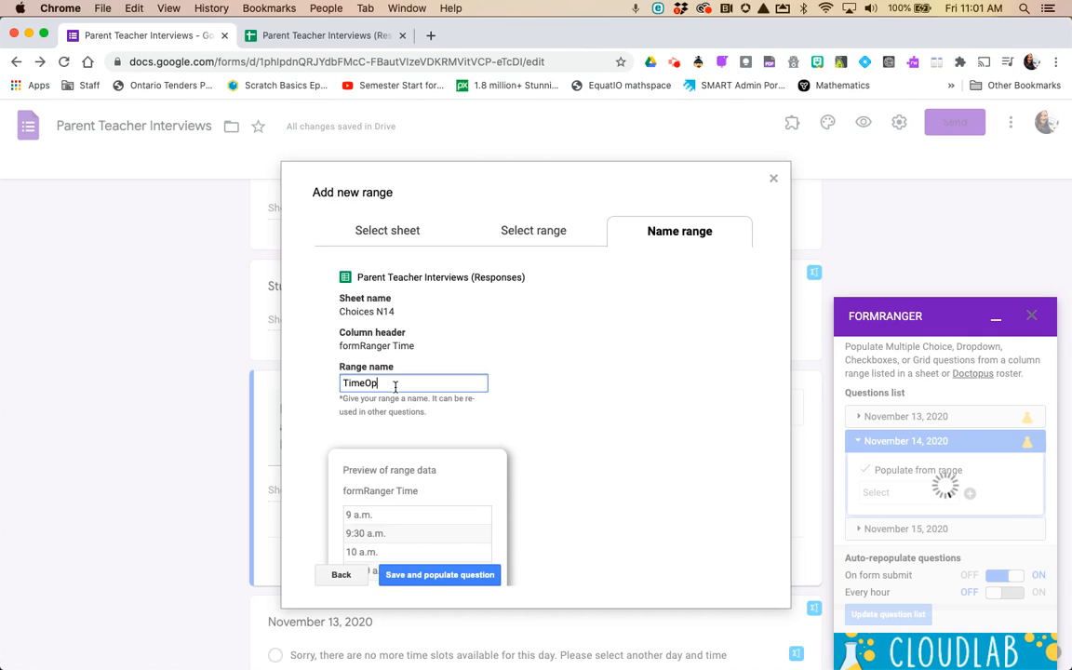
left_click(420, 575)
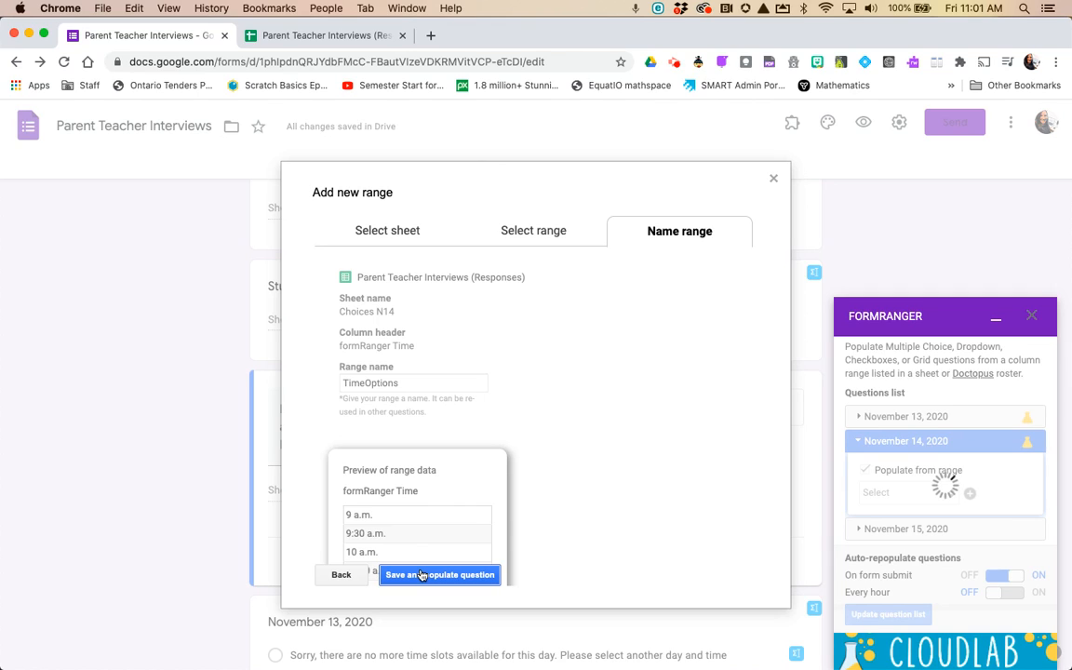
scroll(421, 572, "down", 5)
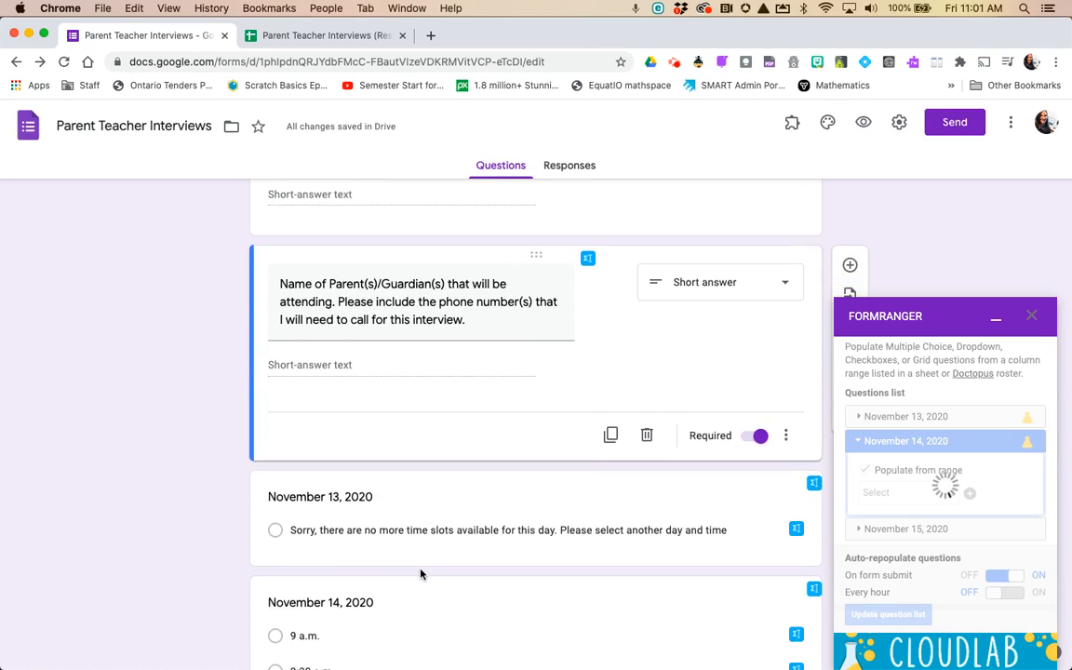
scroll(539, 512, "down", 3)
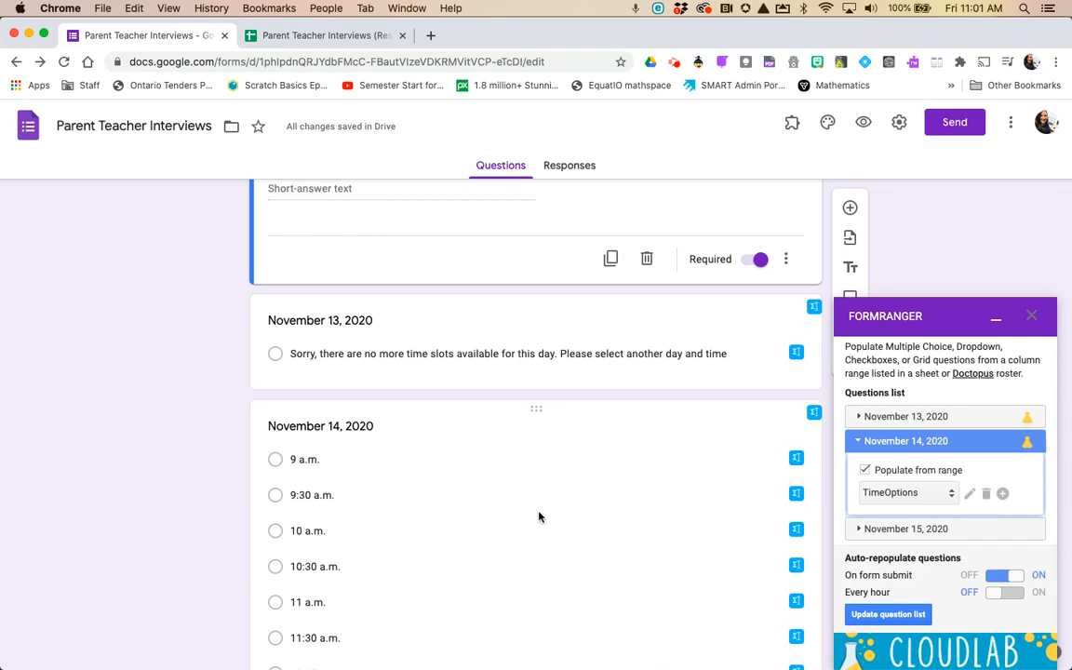
Step: Update formRanger's question list and check the time slot choices down to the November 15, 2020 question
left_click(887, 616)
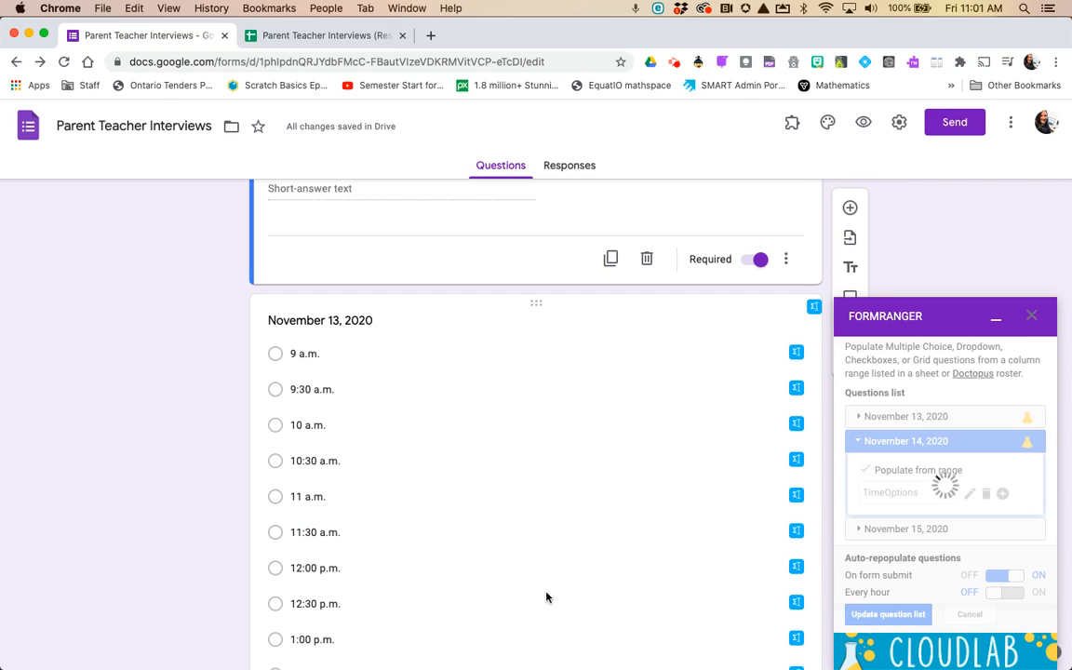
scroll(546, 596, "down", 8)
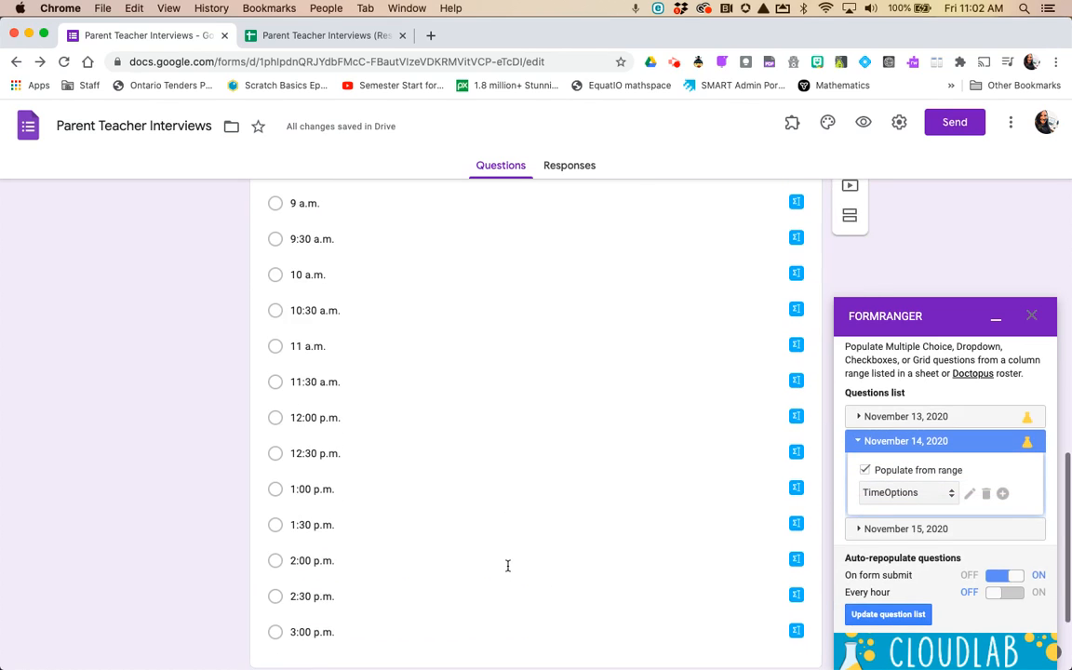
scroll(507, 568, "down", 2)
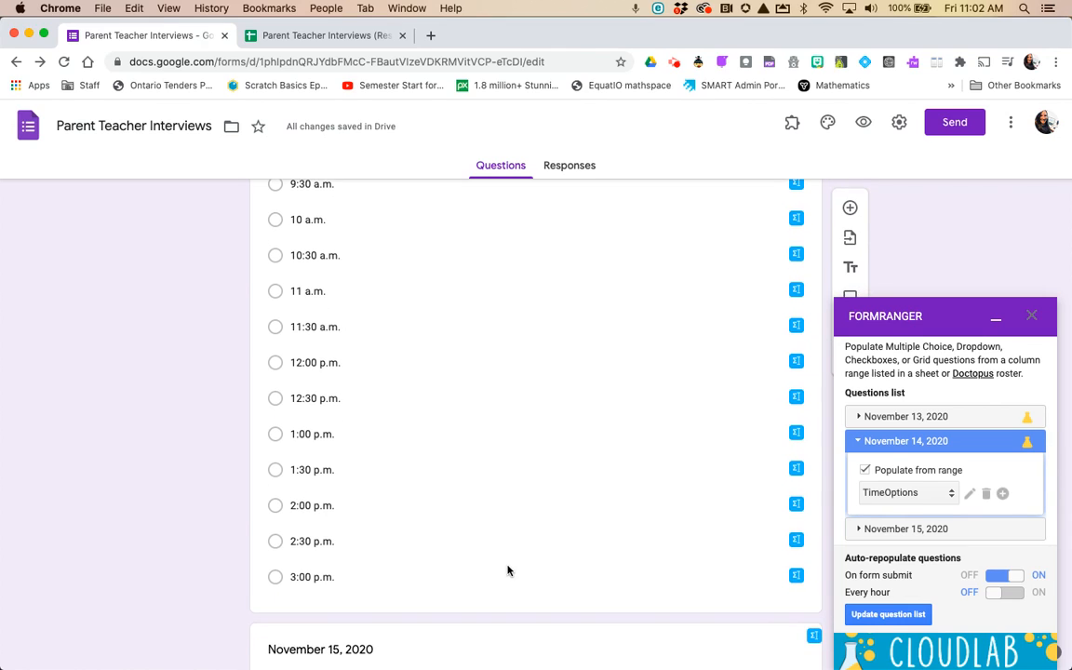
scroll(507, 569, "down", 3)
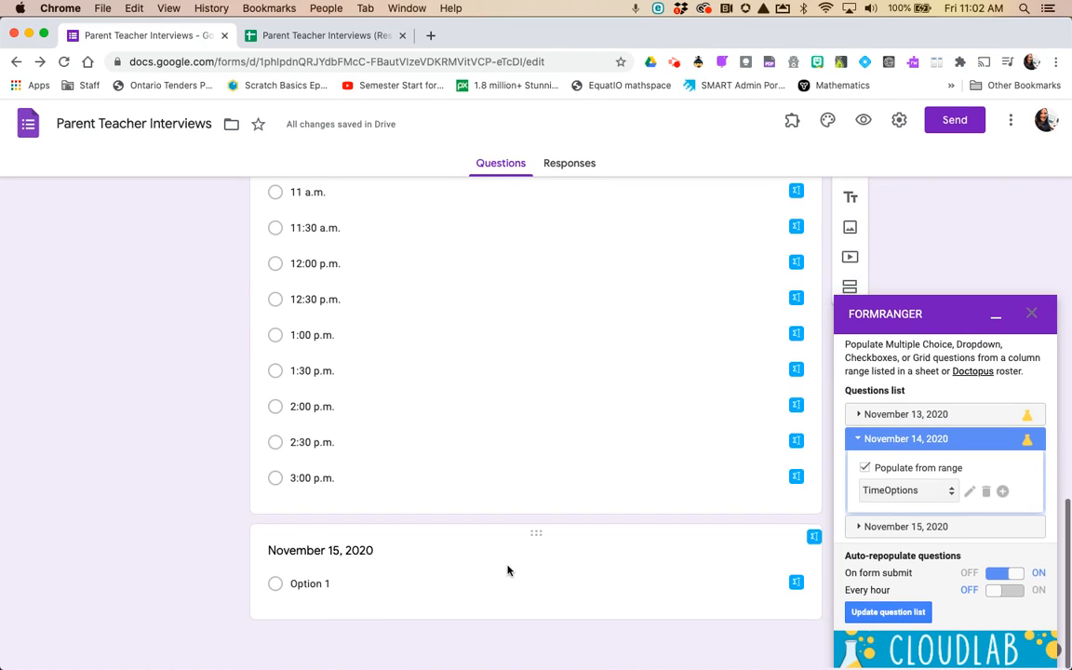
Step: Enable Populate from range for November 15, 2020 and start a new range from the Parent Teacher Interviews (Responses) spreadsheet
left_click(883, 528)
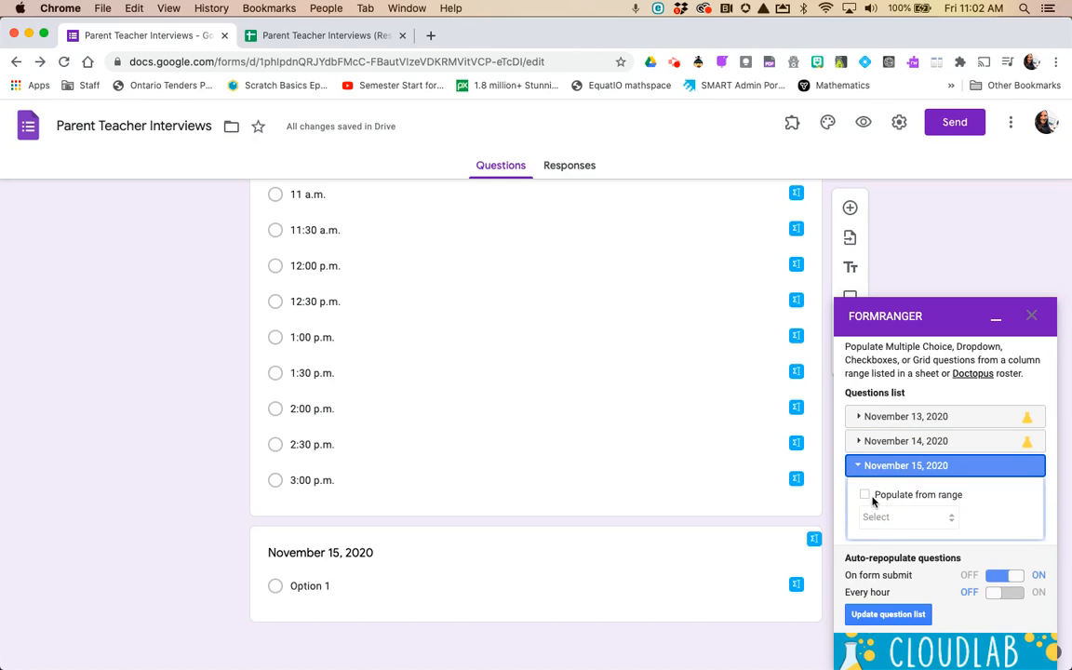
left_click(865, 493)
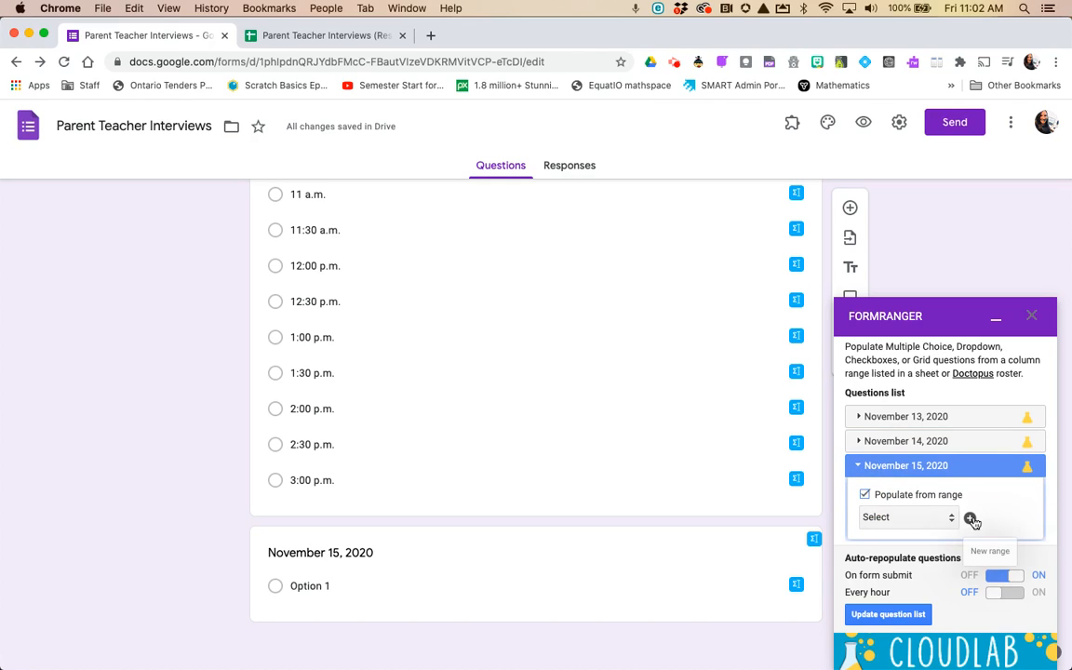
left_click(971, 519)
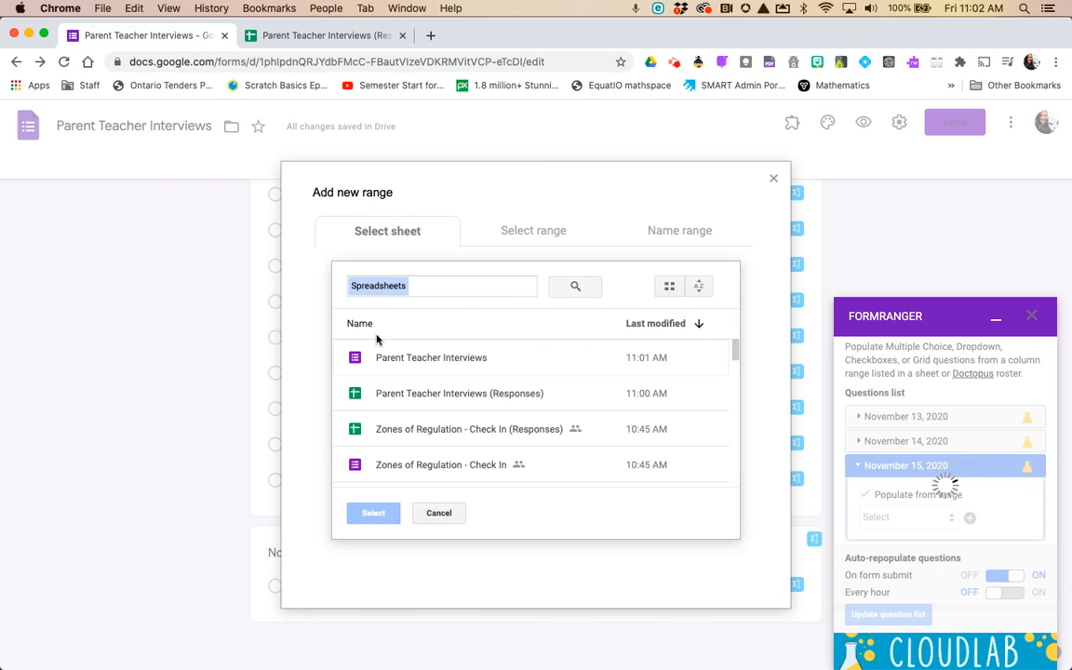
double_click(395, 394)
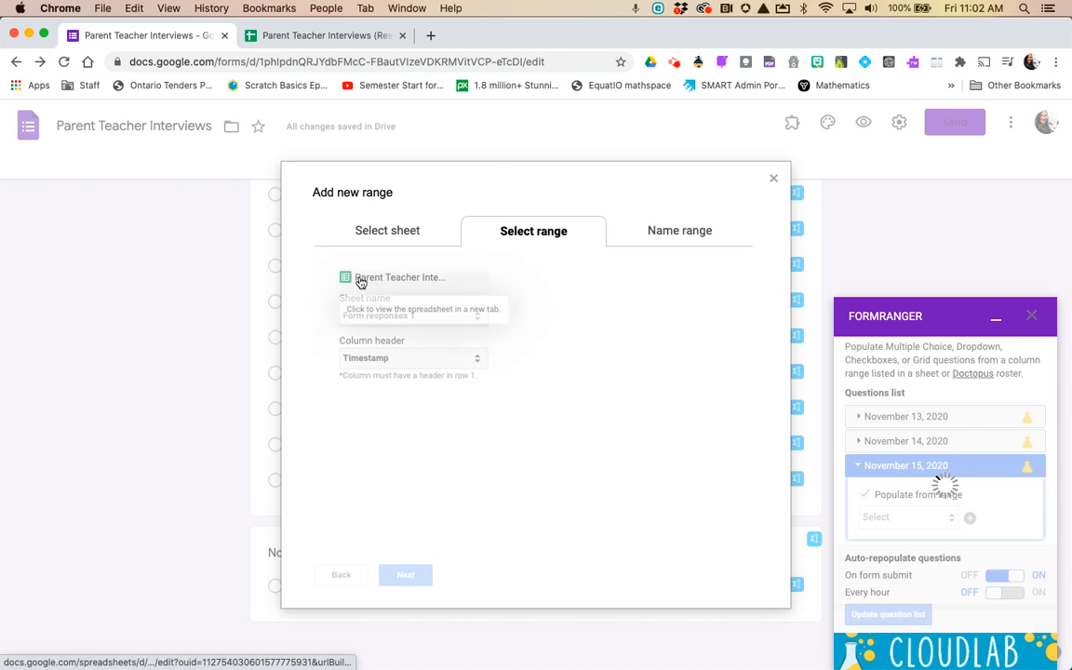
Step: Set the new range's sheet to Choices N15 and its column header to formRanger Time
left_click(447, 318)
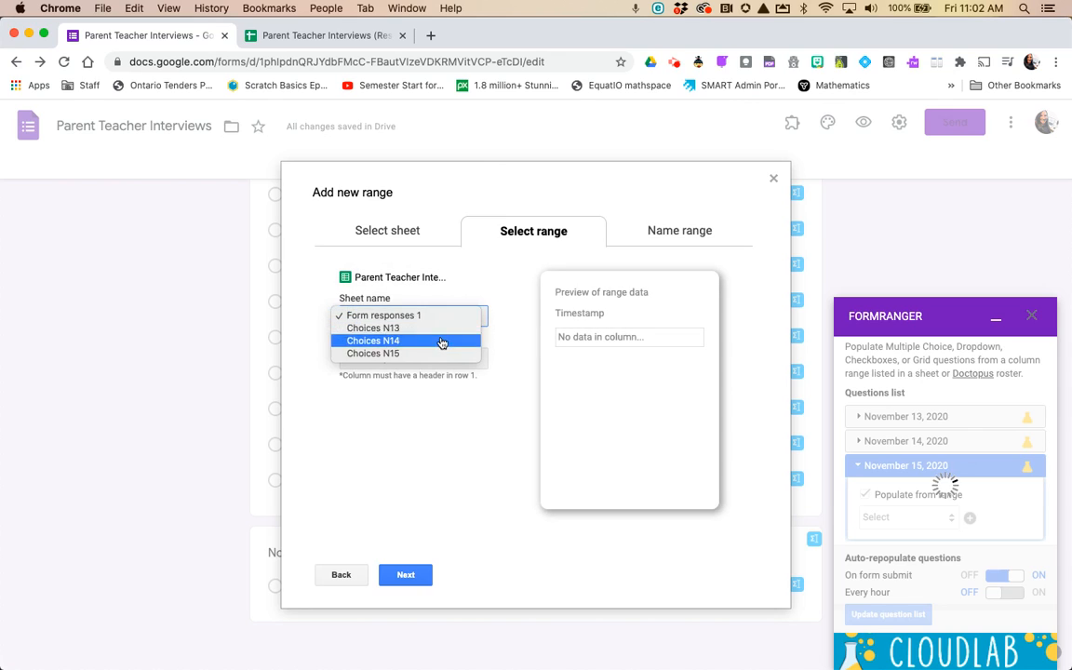
left_click(443, 355)
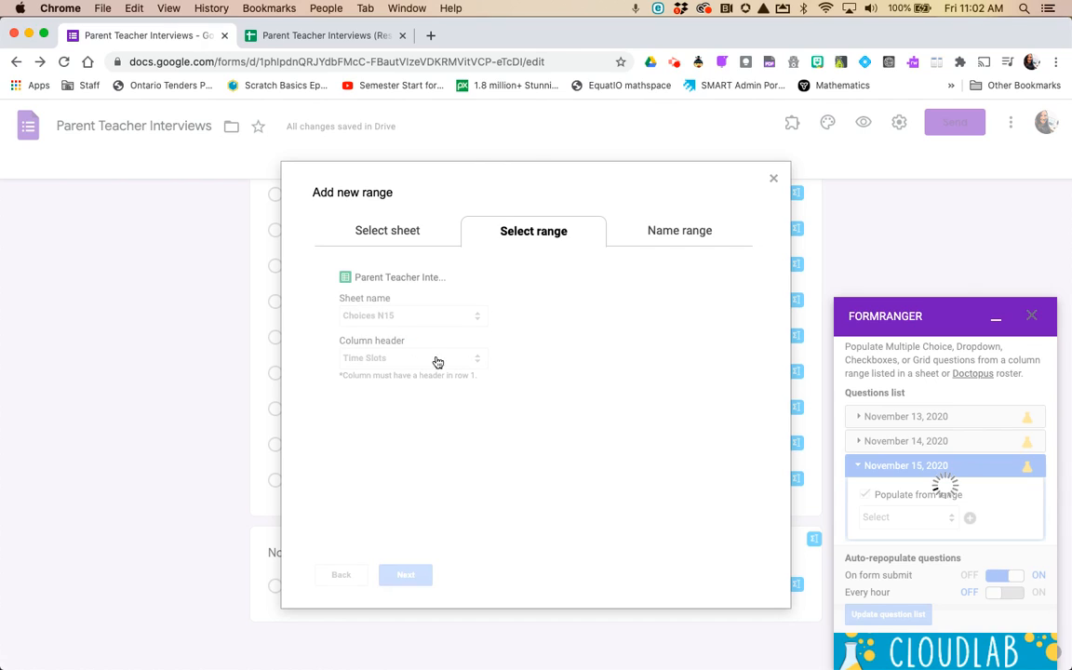
left_click(479, 360)
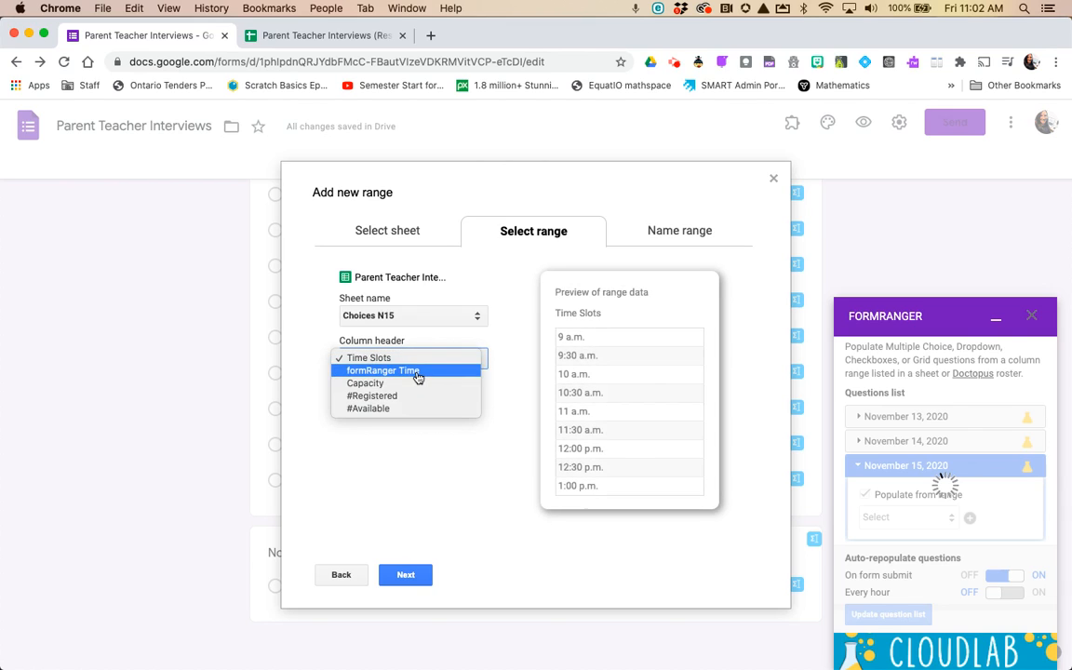
left_click(417, 373)
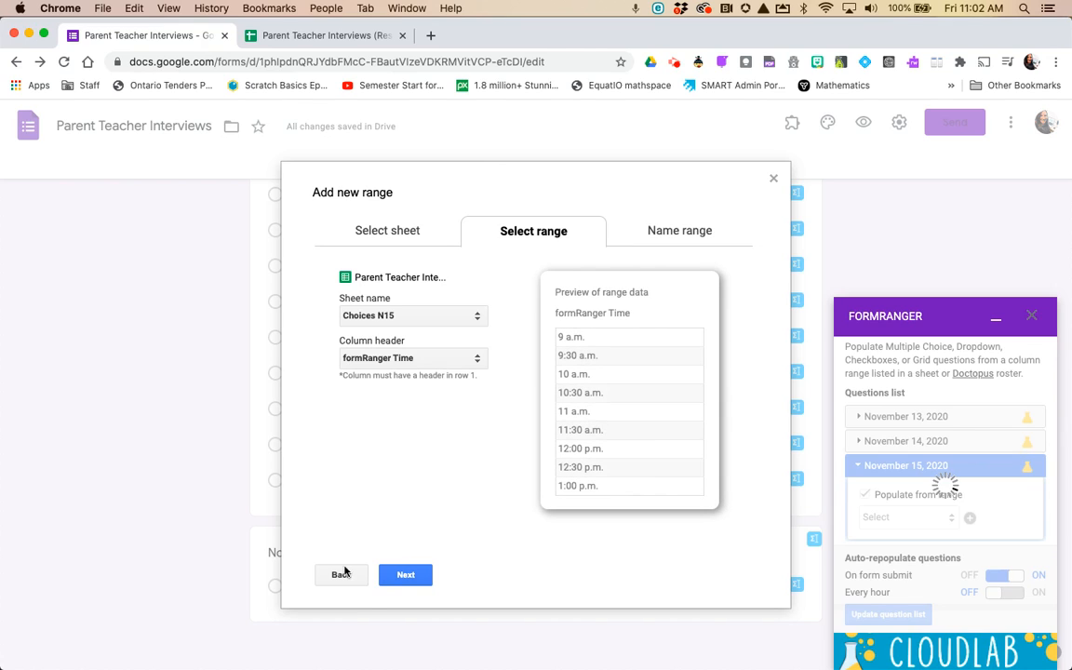
left_click(400, 577)
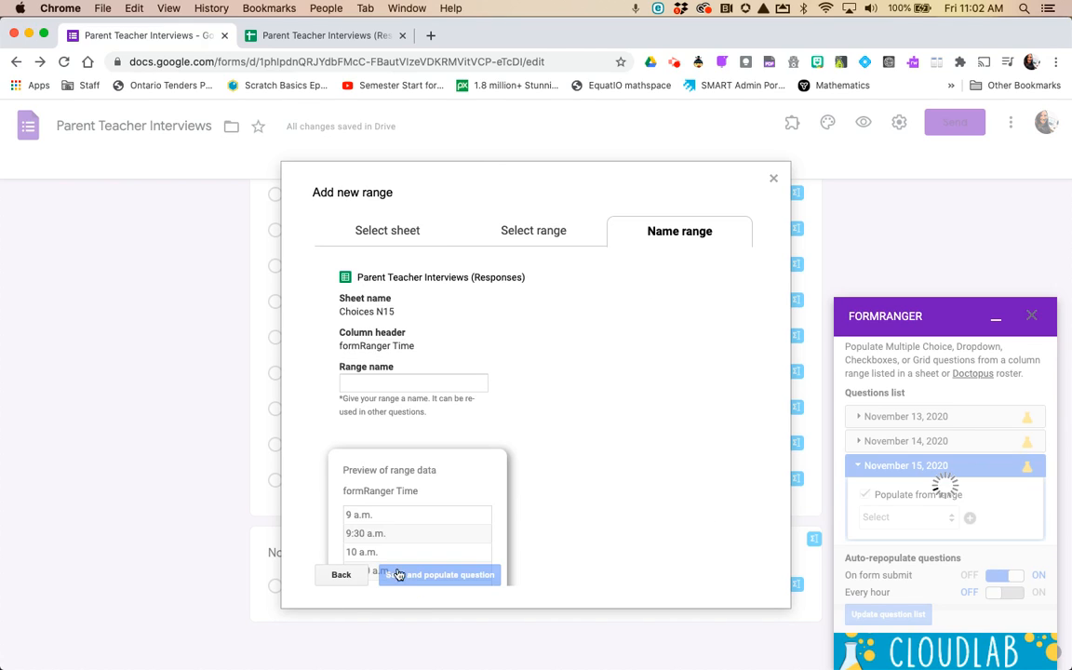
Step: Name the Choices N15 range TimeOptions, then save it and populate the November 15, 2020 question
left_click(391, 383)
type("Time")
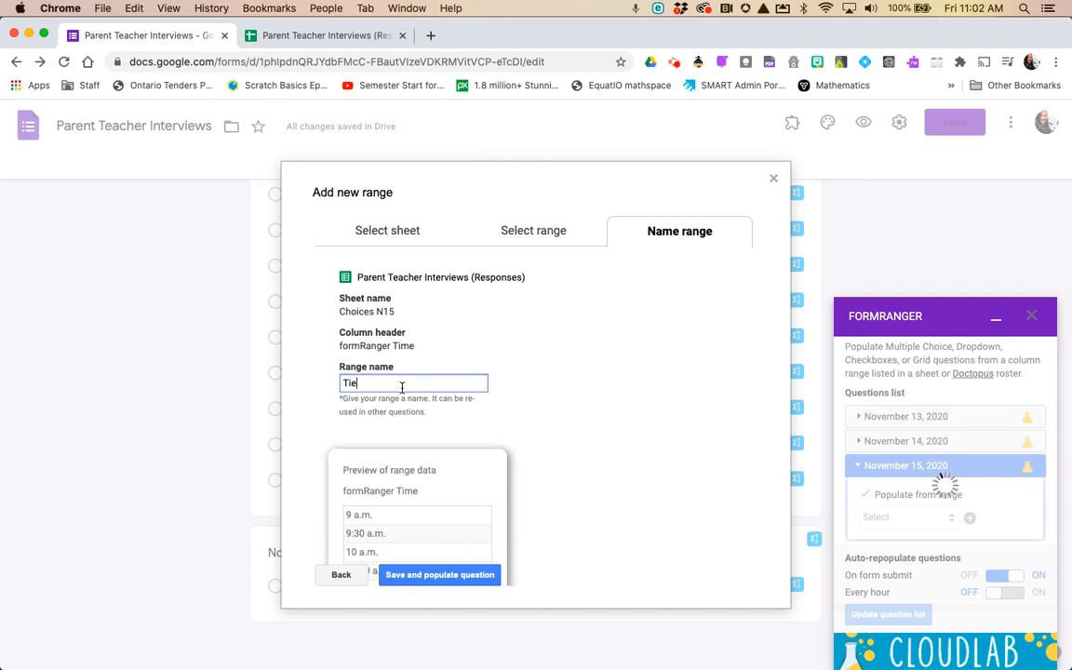
key("BackSpace")
type("meOptions")
left_click(437, 576)
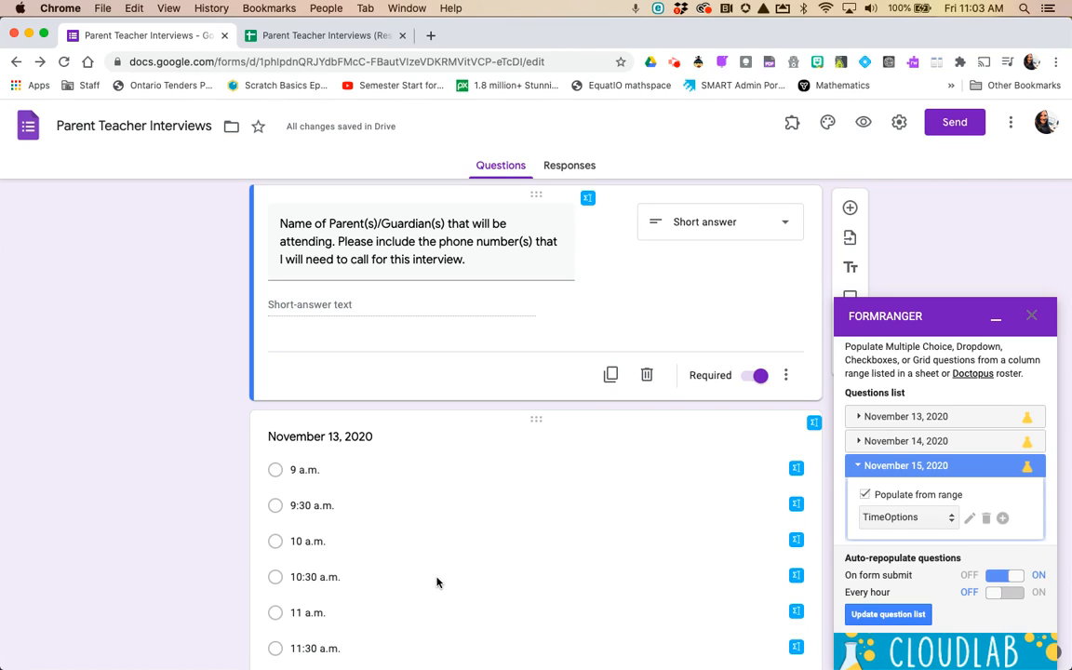
Step: Open the form's sharing options and generate a shortened link to it
scroll(436, 582, "up", 8)
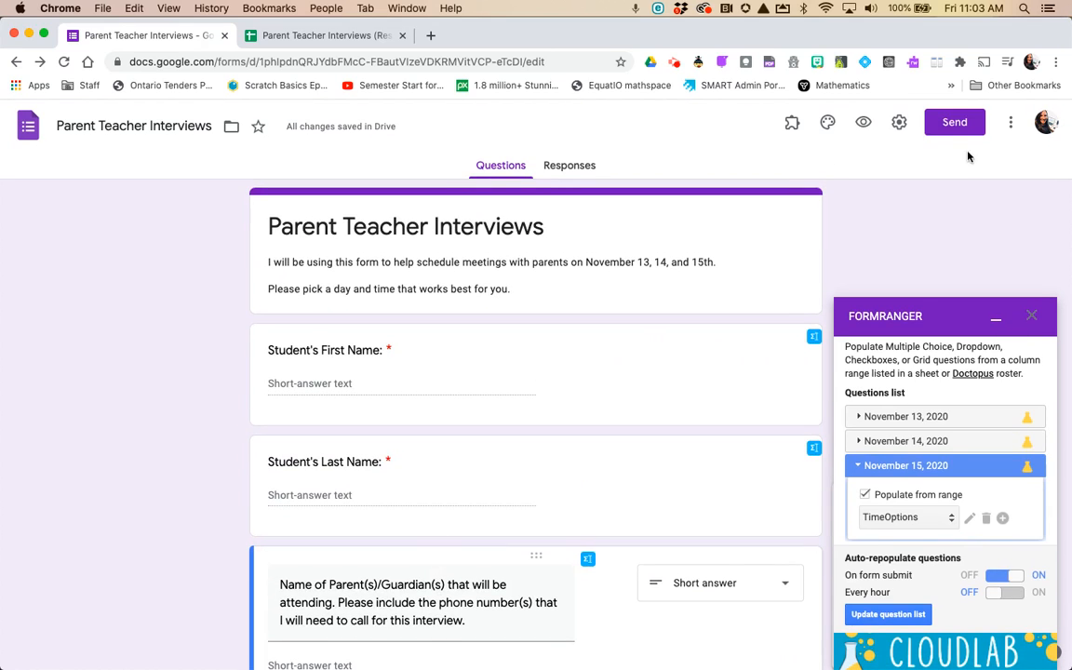
left_click(949, 122)
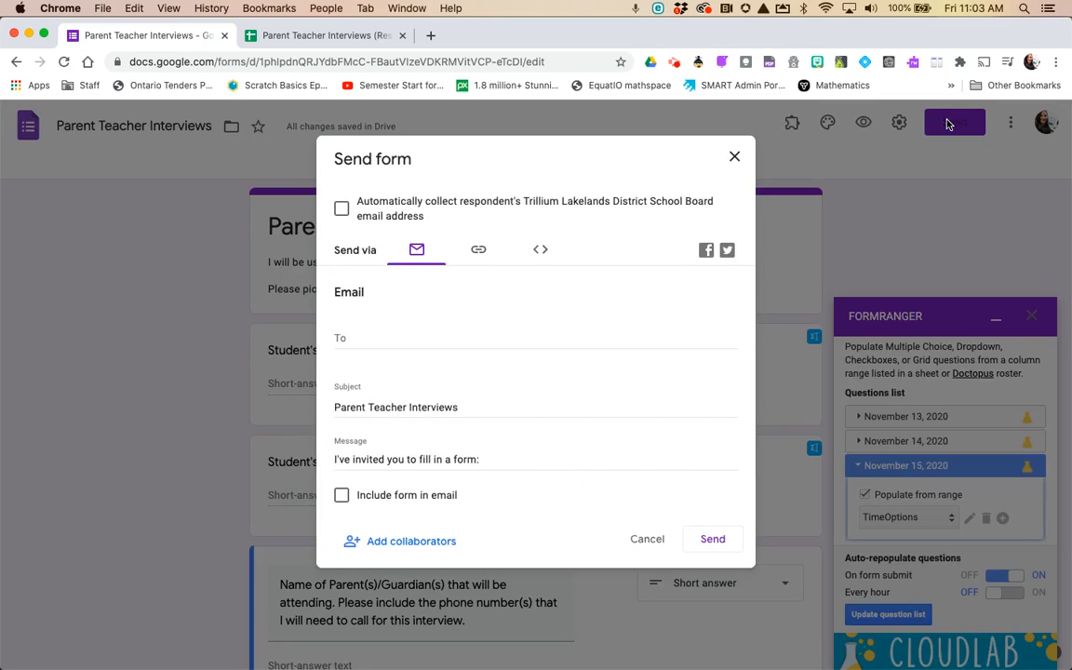
left_click(478, 249)
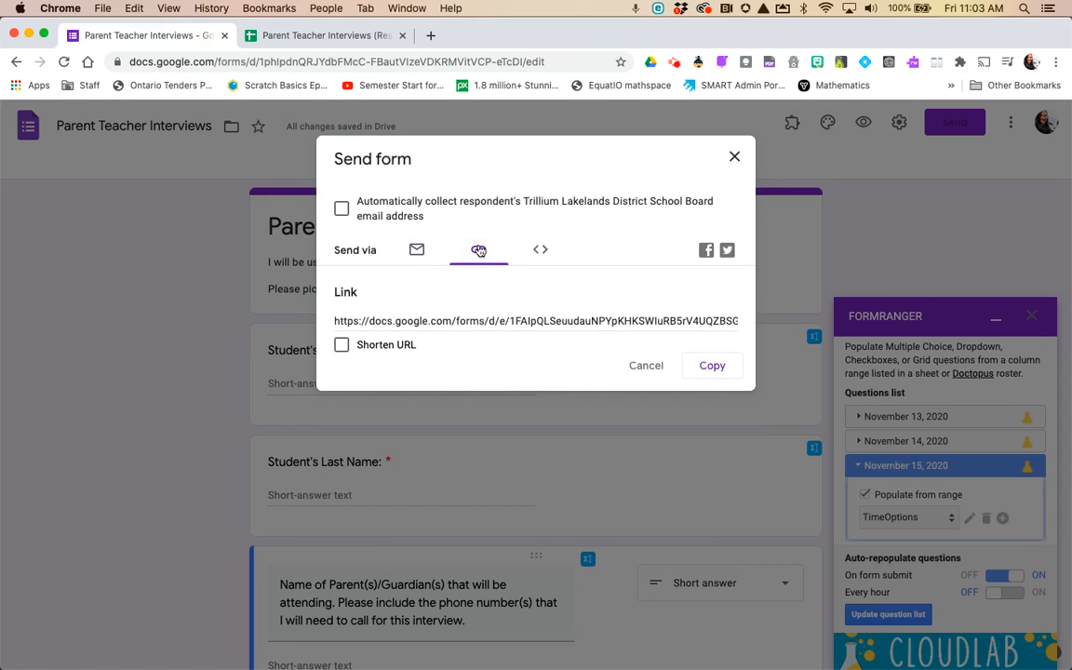
left_click(341, 344)
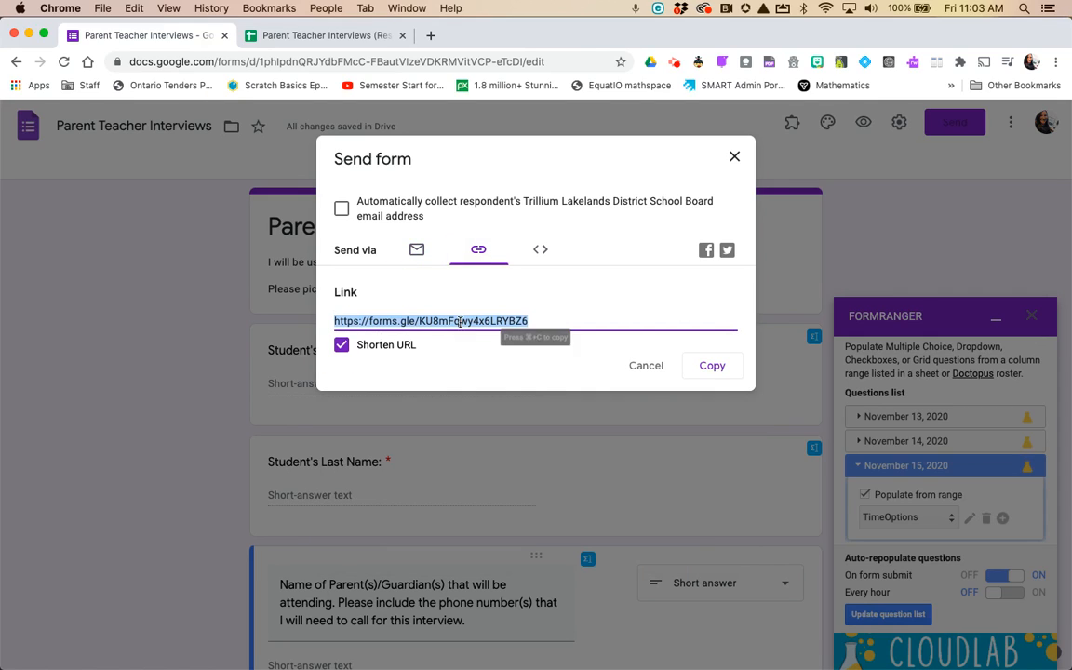